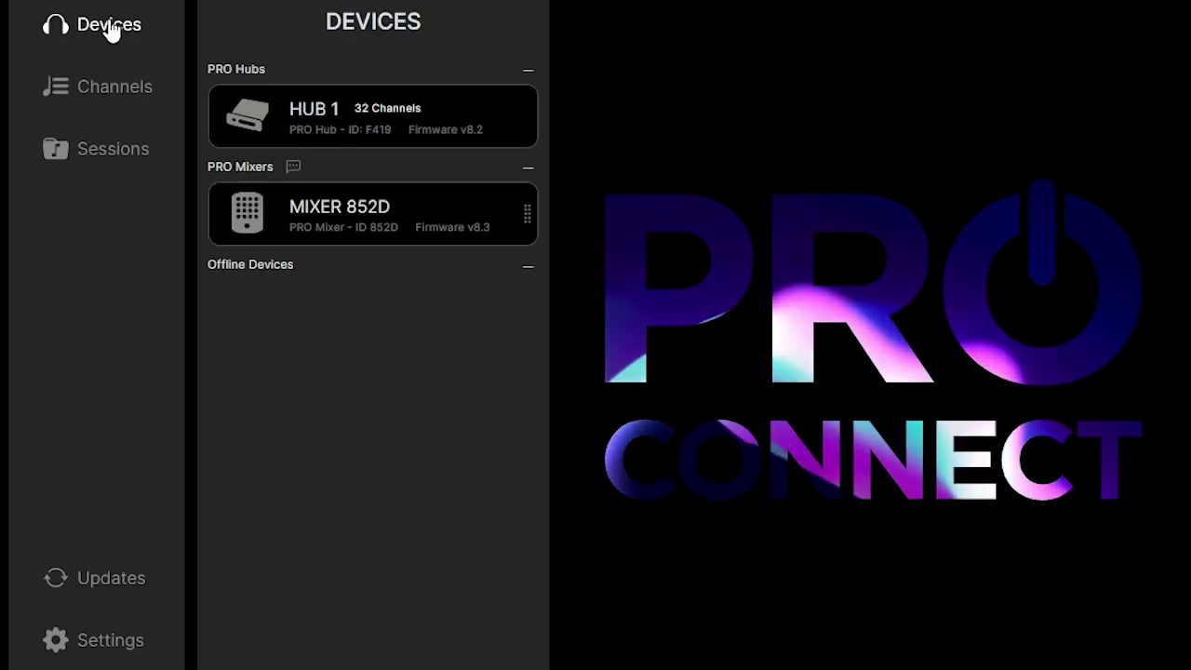
# Open HUB 1's details, try LED brightness at 34%, then restore it to 100%.
pyautogui.click(484, 118)
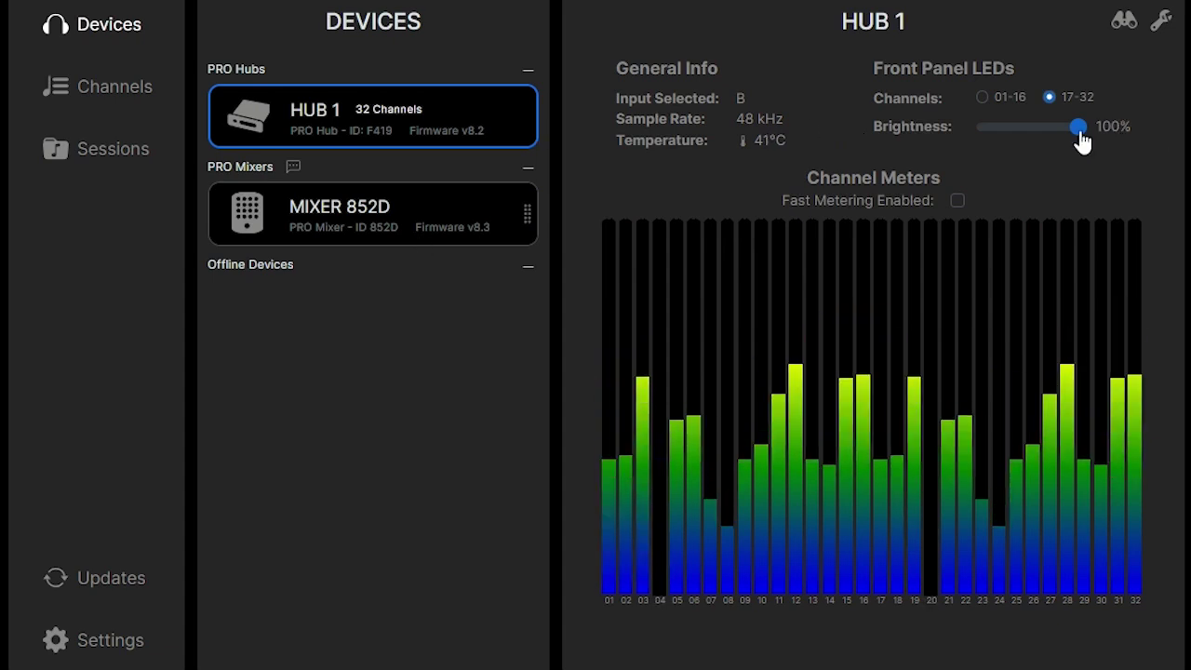
pyautogui.moveTo(1082, 140); pyautogui.dragTo(1018, 151)
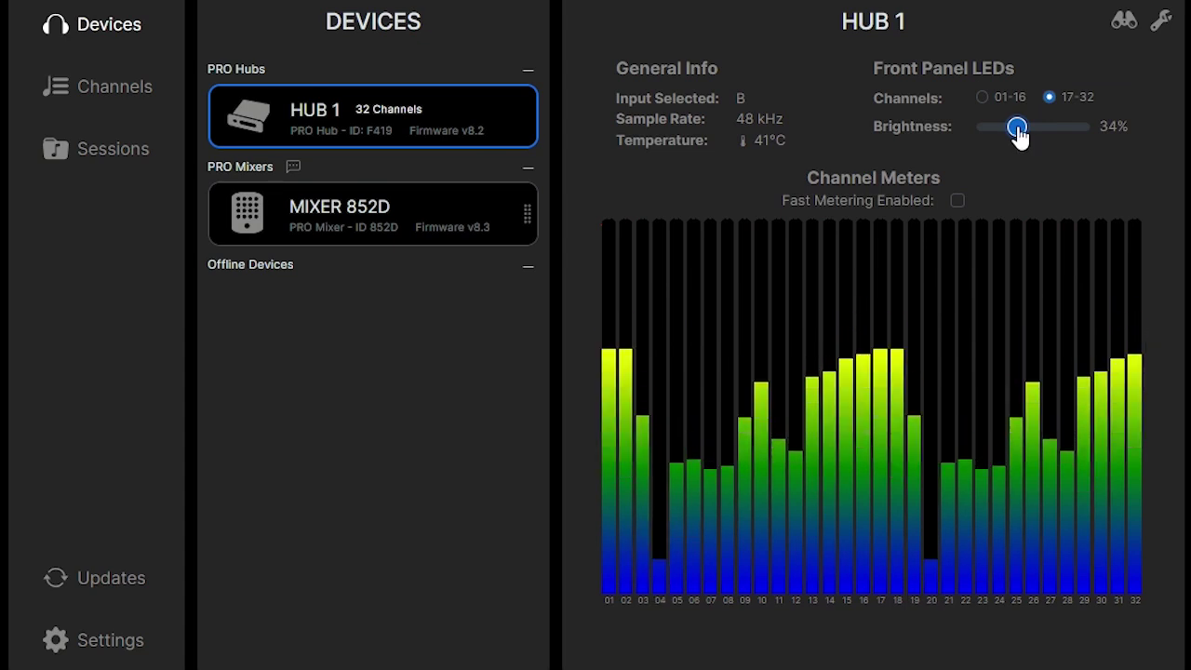
pyautogui.moveTo(1019, 135); pyautogui.dragTo(1095, 149)
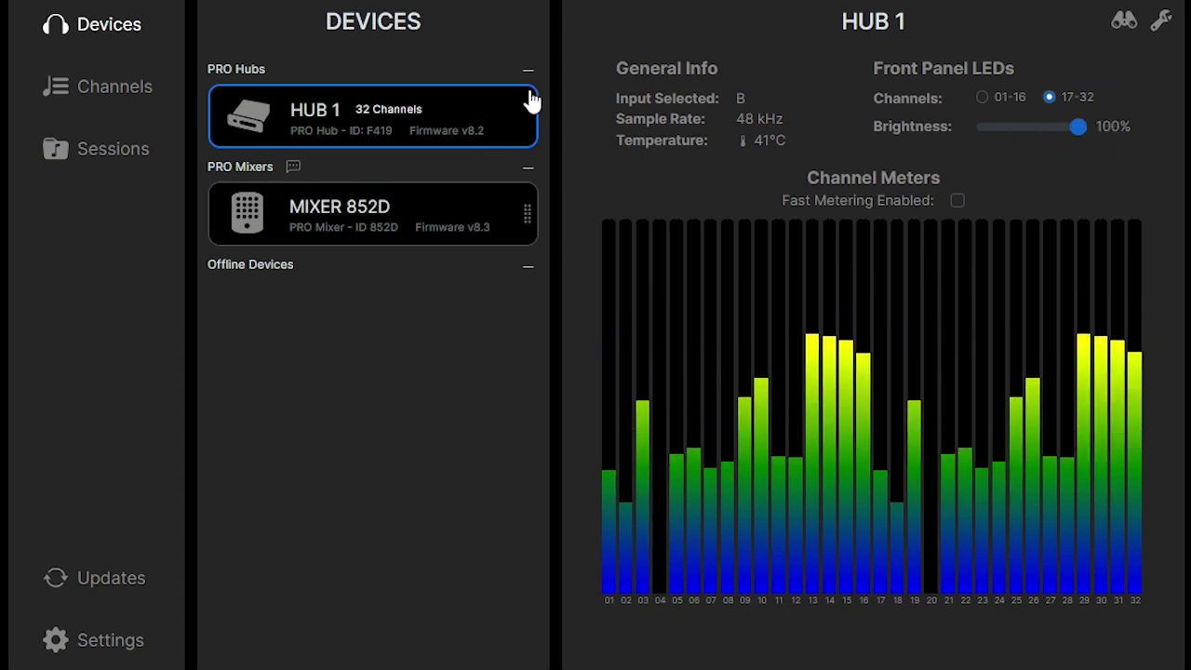
# Configure HUB 1 for input B with a Dante 32 CH card in Slot 3 and apply it.
pyautogui.click(1159, 20)
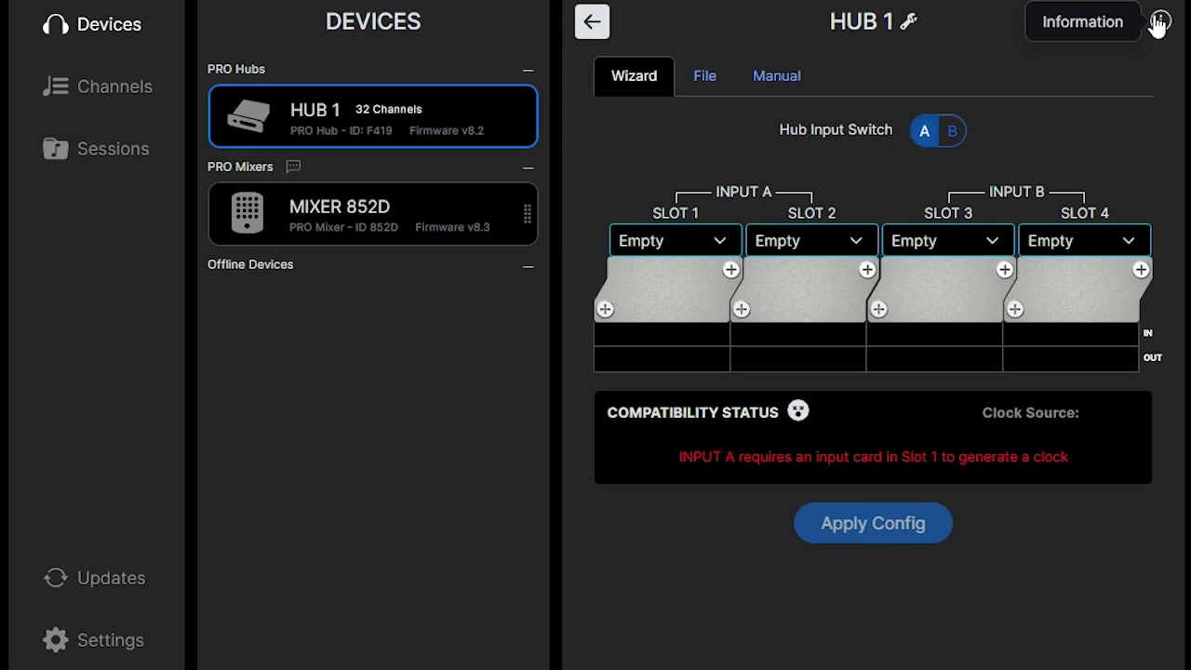
pyautogui.click(957, 133)
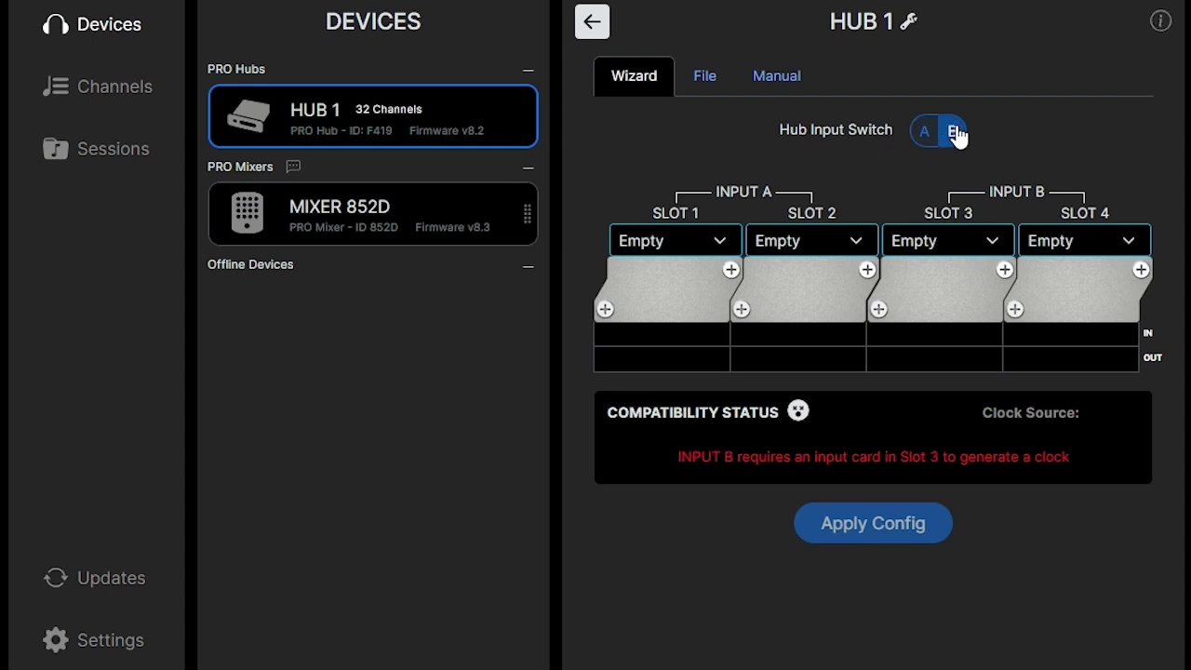
pyautogui.click(994, 242)
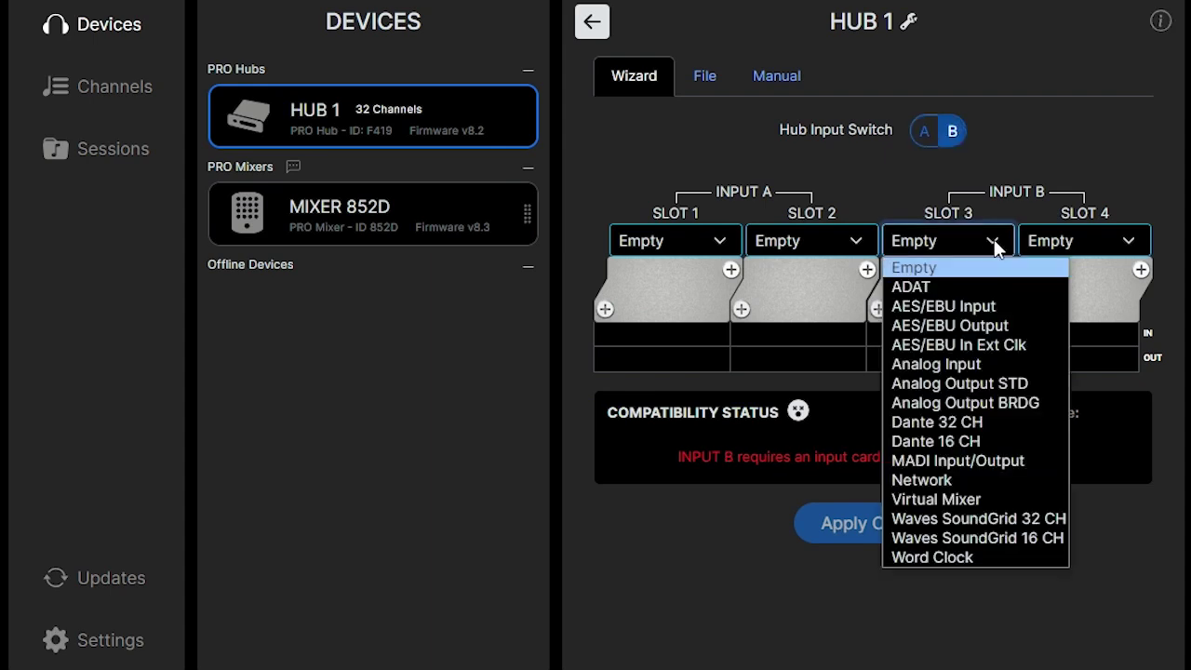
pyautogui.click(987, 424)
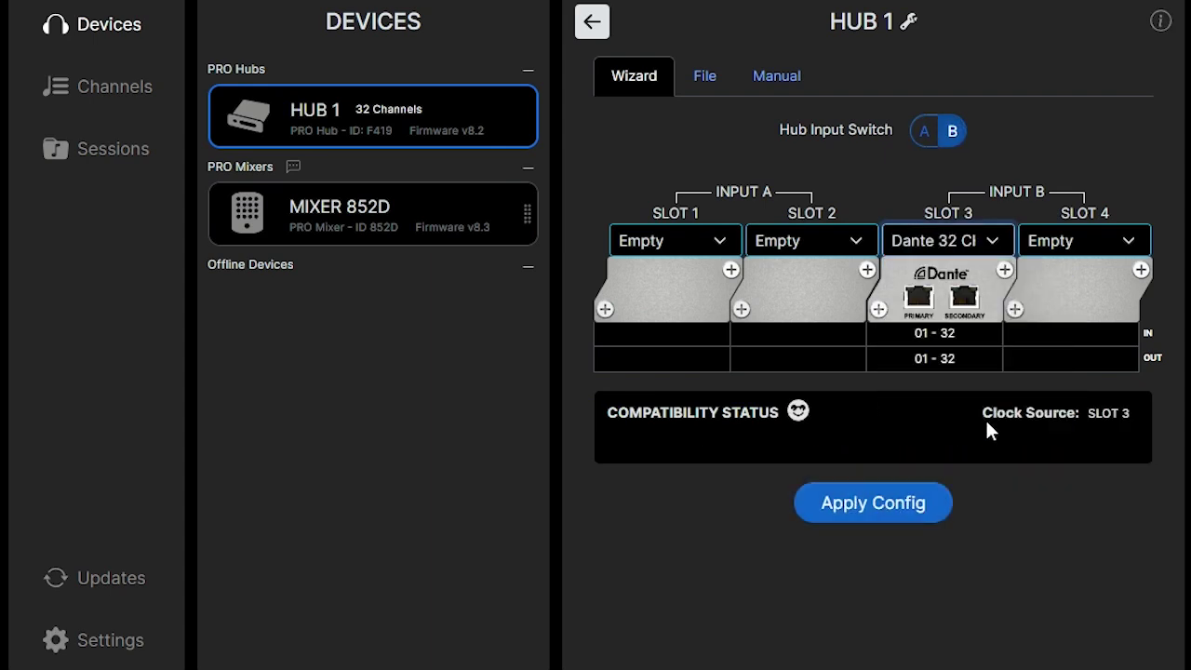
pyautogui.click(873, 503)
# Open MIXER 852D's channel grid and raise the JHGFKHG, INPUT 08, INPUT 14 and master faders.
pyautogui.click(417, 244)
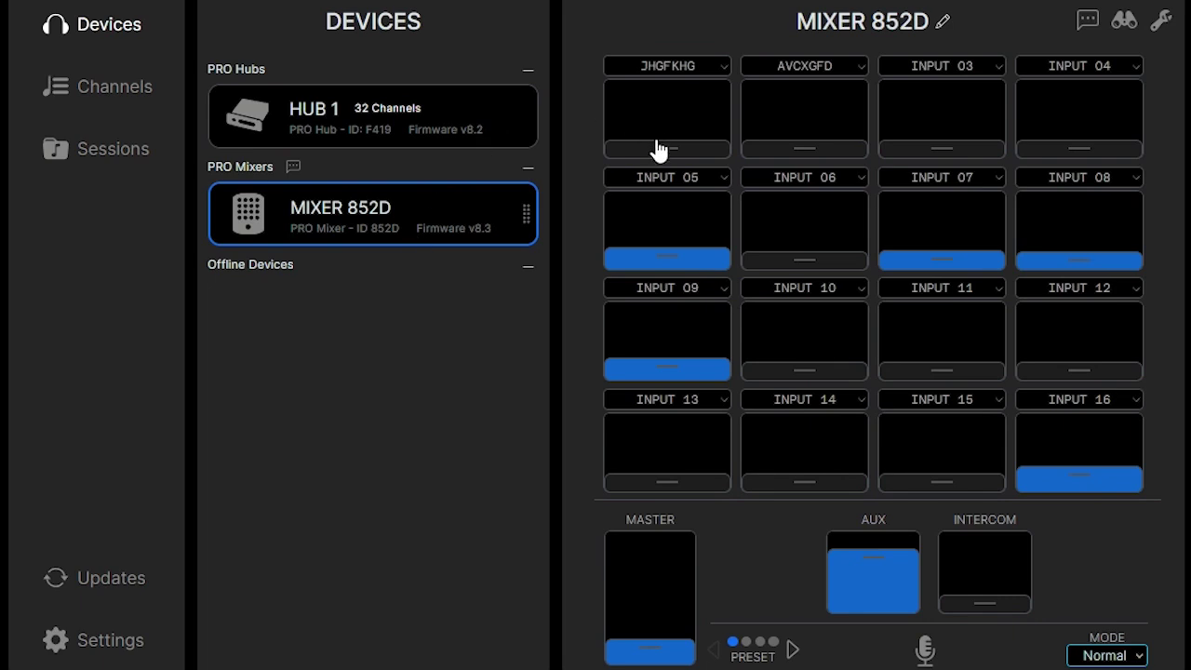
pyautogui.moveTo(658, 150); pyautogui.dragTo(663, 131)
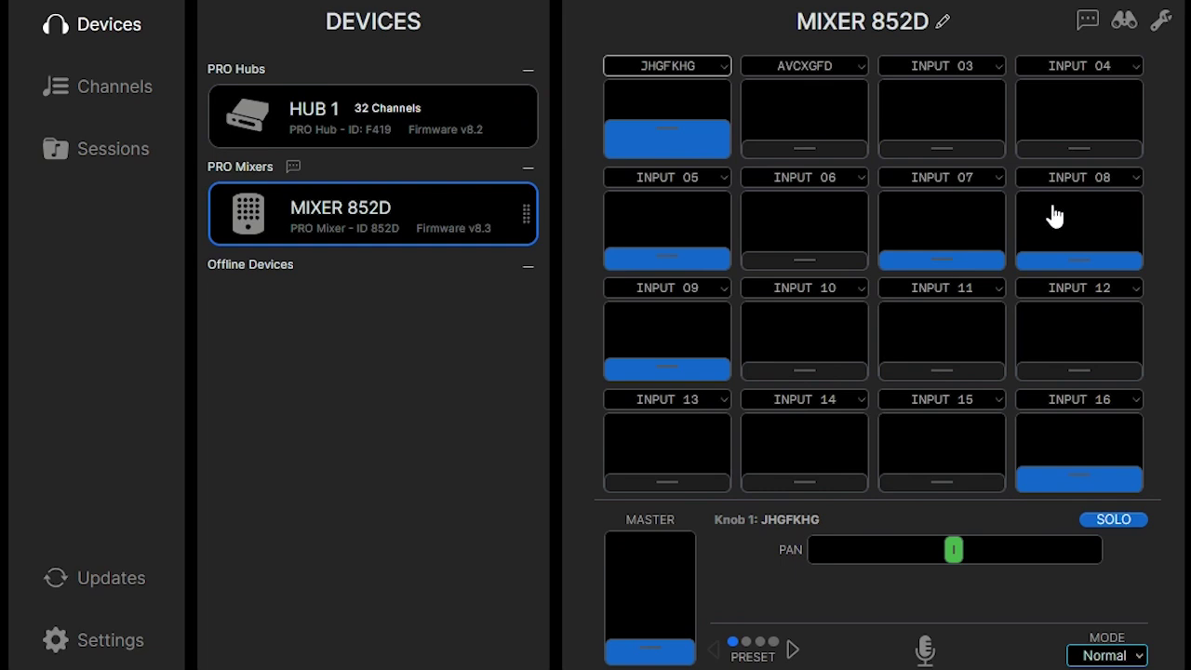
pyautogui.moveTo(1056, 264); pyautogui.dragTo(1090, 237)
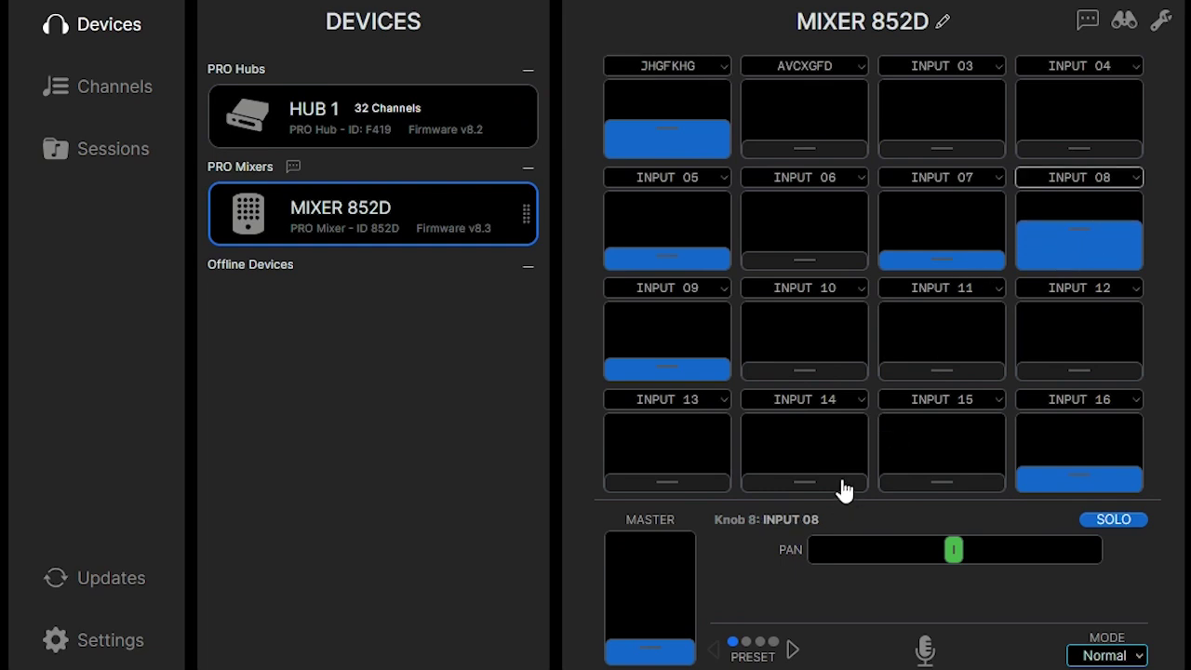
pyautogui.moveTo(844, 490); pyautogui.dragTo(851, 443)
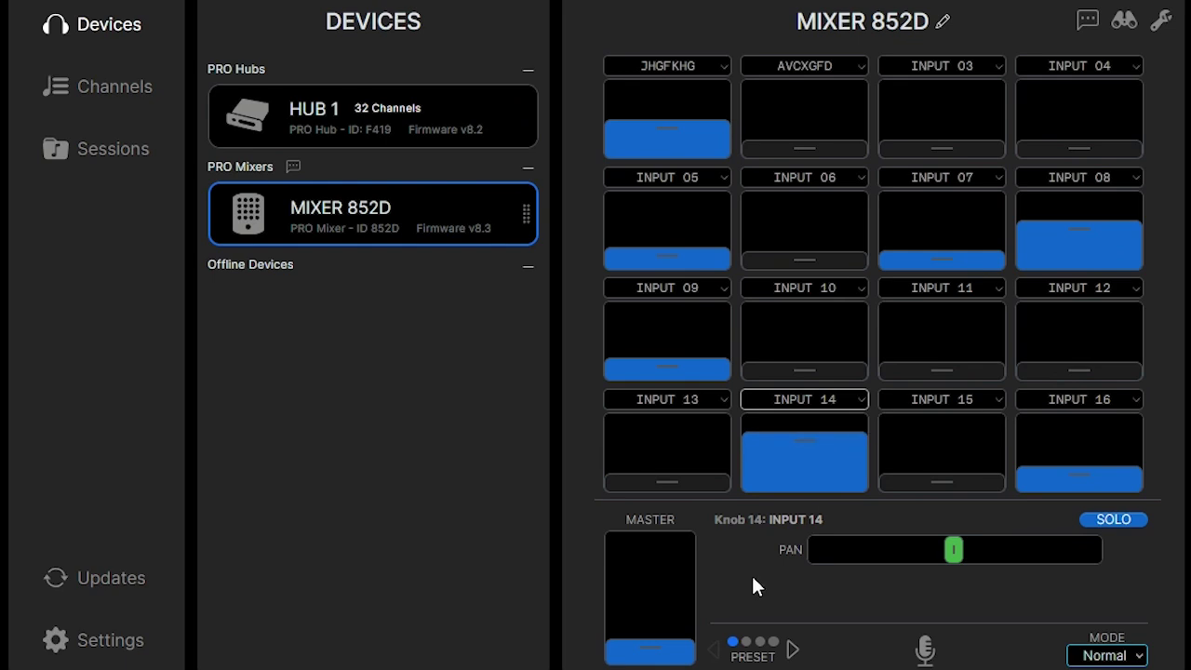
pyautogui.moveTo(651, 654); pyautogui.dragTo(668, 614)
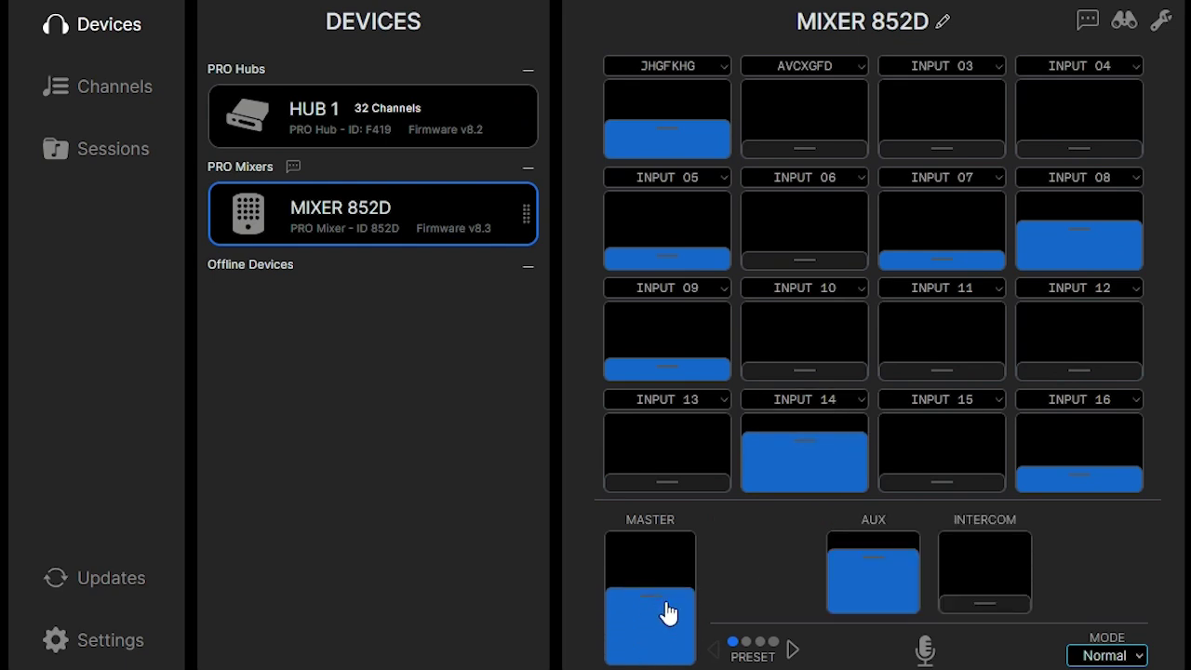
# Raise the intercom level, turn on intercom talk, and drag MIXER 852D toward a new group.
pyautogui.moveTo(1002, 610); pyautogui.dragTo(1021, 591)
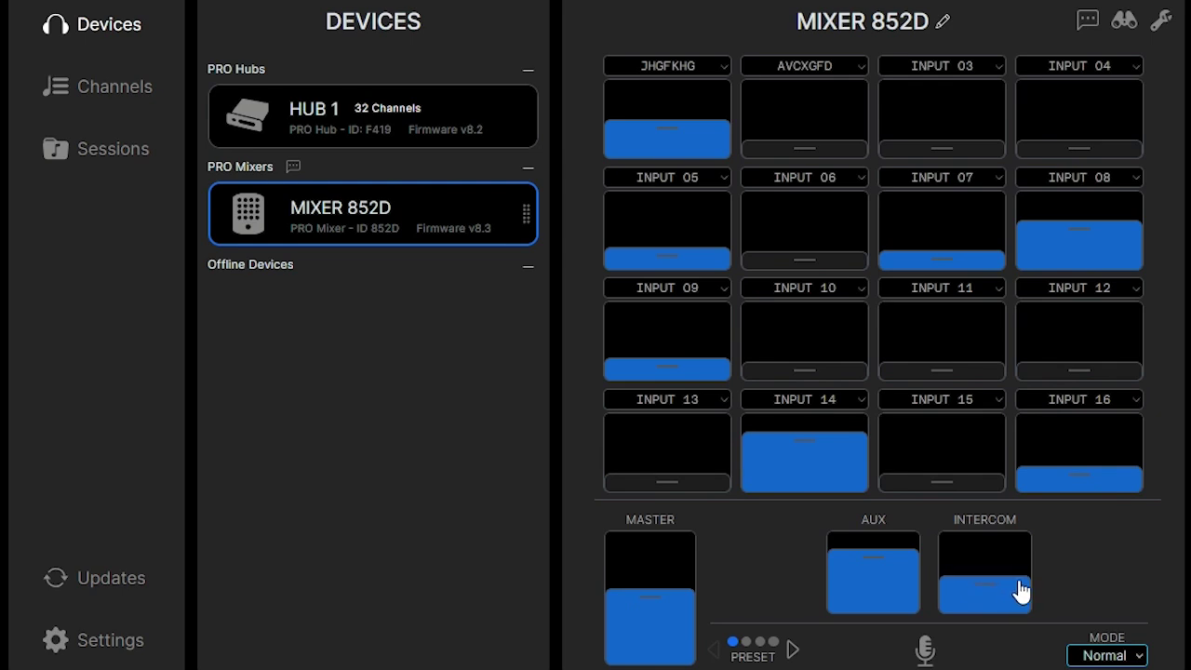
pyautogui.click(925, 652)
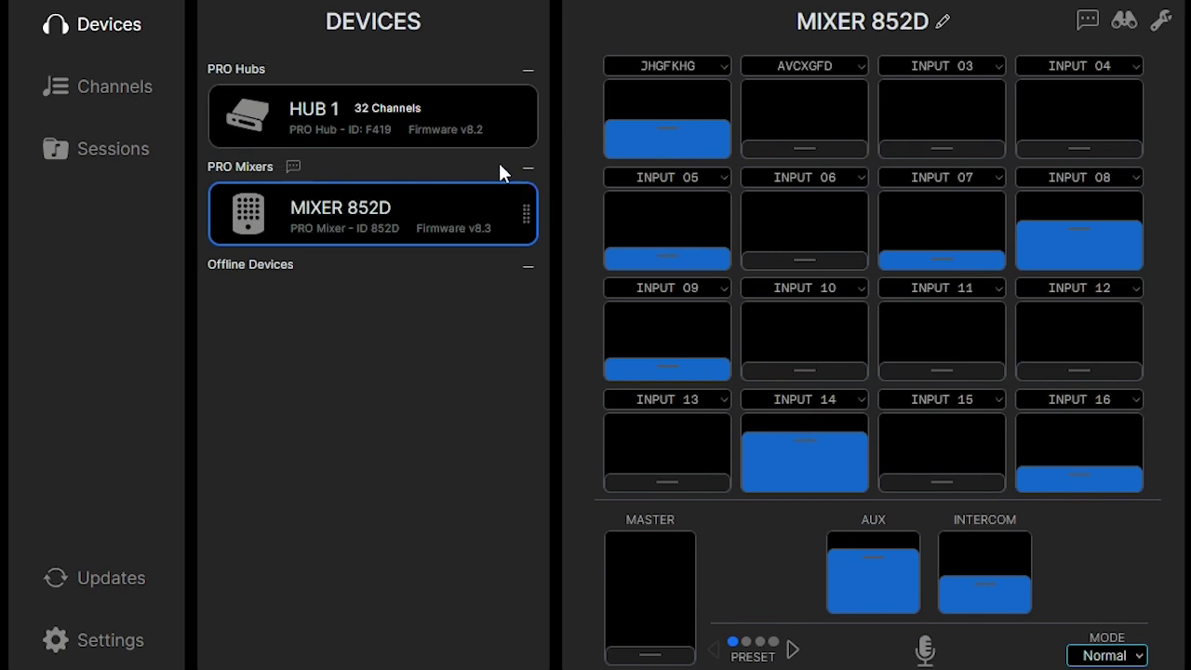
pyautogui.click(529, 214)
pyautogui.moveTo(530, 215)
pyautogui.mouseDown()
pyautogui.moveTo(470, 190)
pyautogui.moveTo(496, 231)
pyautogui.moveTo(426, 203)
pyautogui.moveTo(499, 208)
pyautogui.moveTo(506, 221)
pyautogui.moveTo(487, 165)
pyautogui.moveTo(507, 228)
pyautogui.moveTo(382, 189)
pyautogui.moveTo(393, 159)
pyautogui.moveTo(521, 226)
pyautogui.mouseUp()
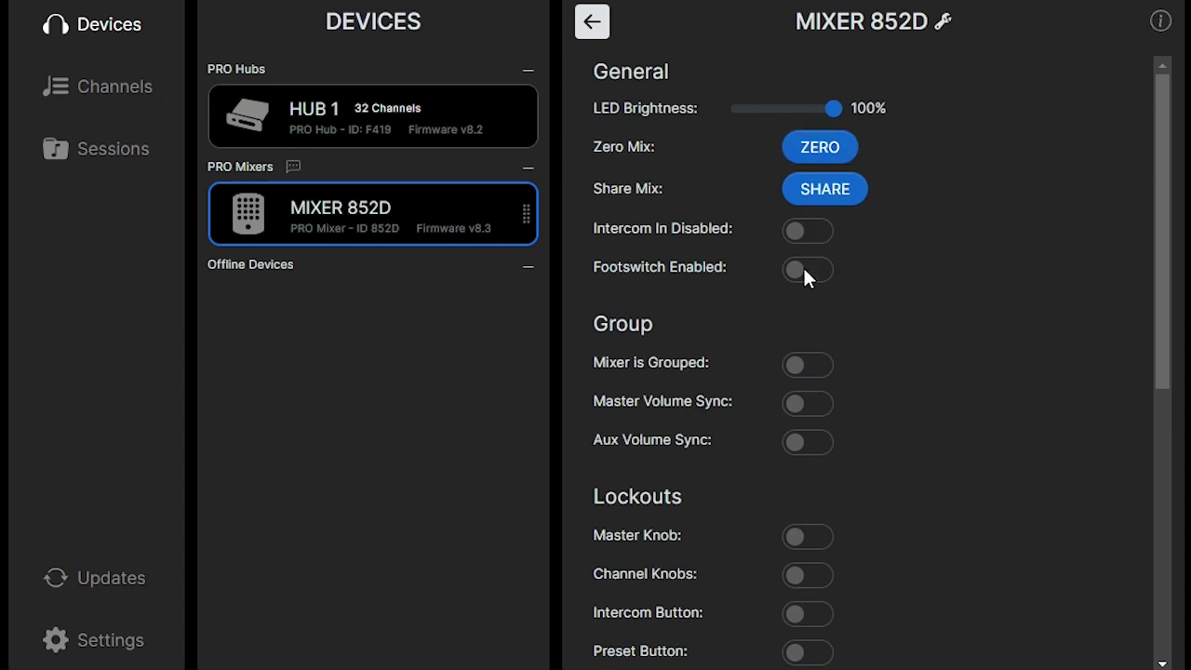
# Review MIXER 852D's settings, nudging the Threshold and Attack faders and restoring them.
pyautogui.scroll(-5, 834, 347)
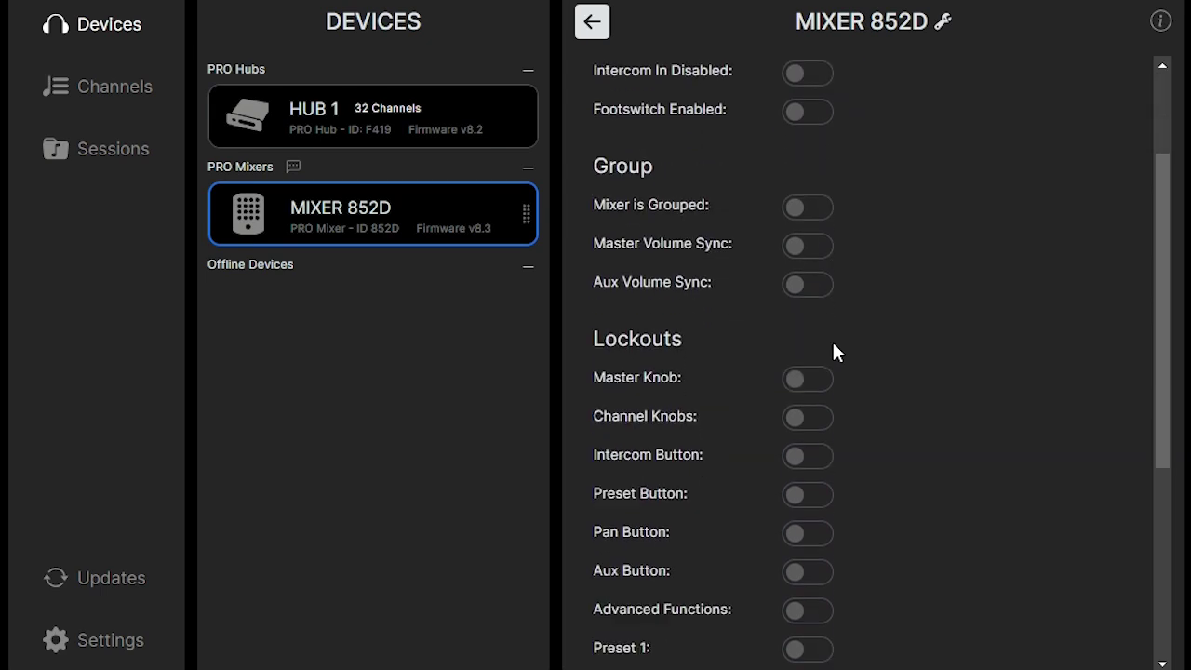
pyautogui.scroll(-1, 834, 352)
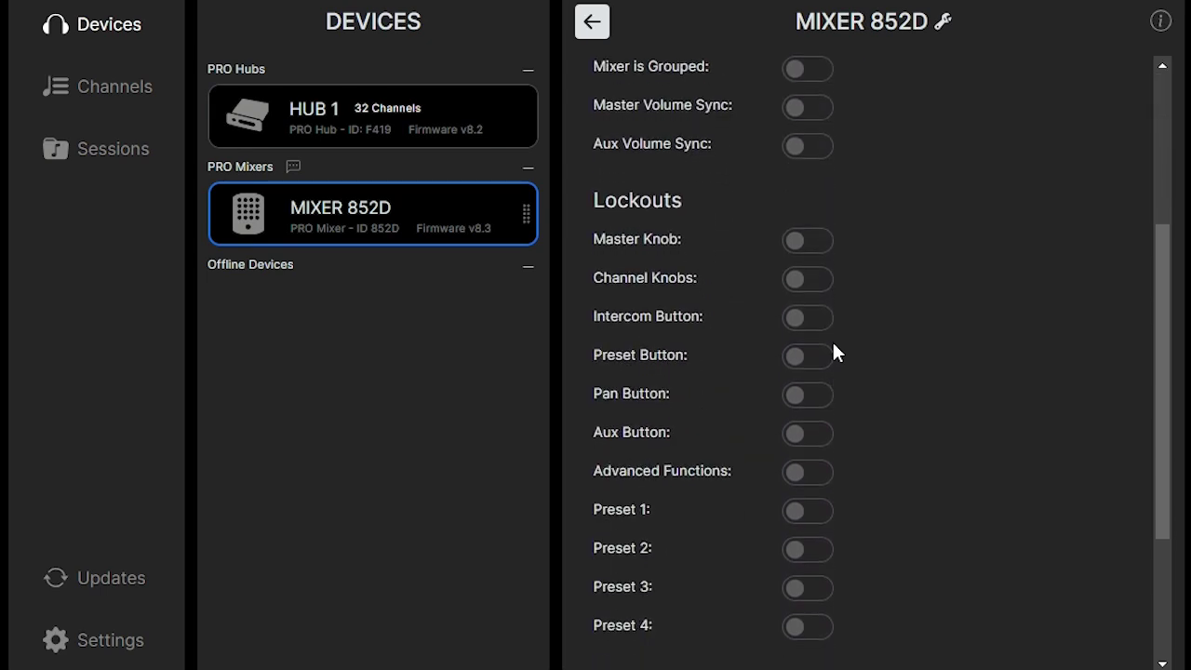
pyautogui.scroll(-3, 942, 254)
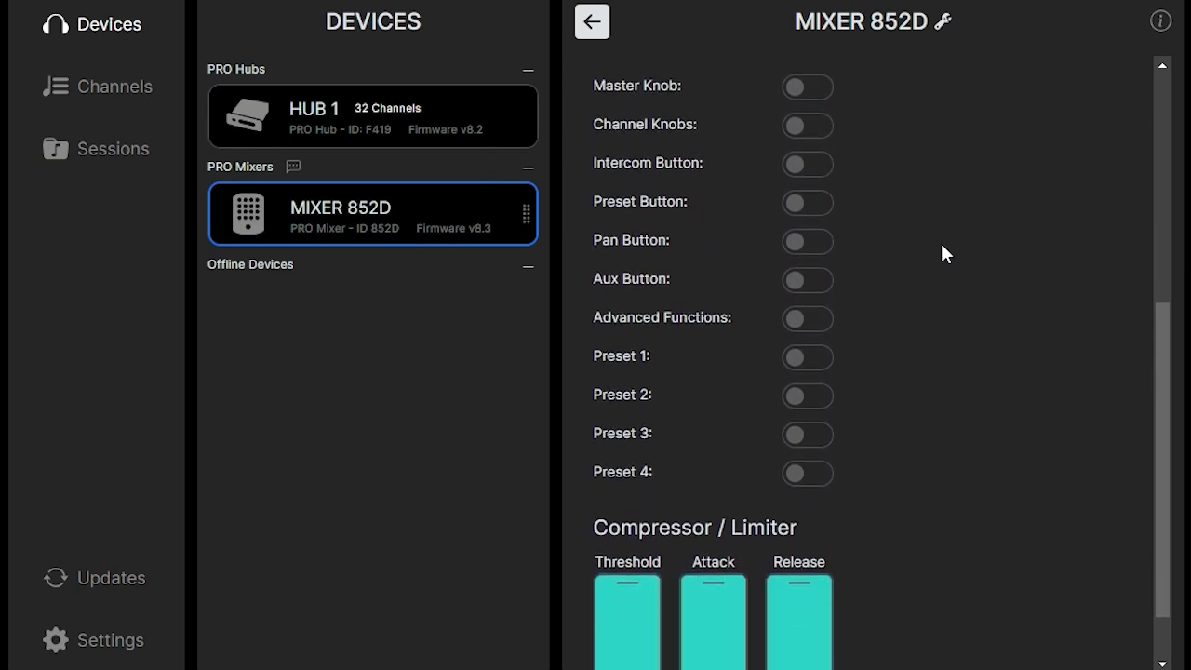
pyautogui.scroll(-1, 941, 252)
pyautogui.scroll(-1, 942, 253)
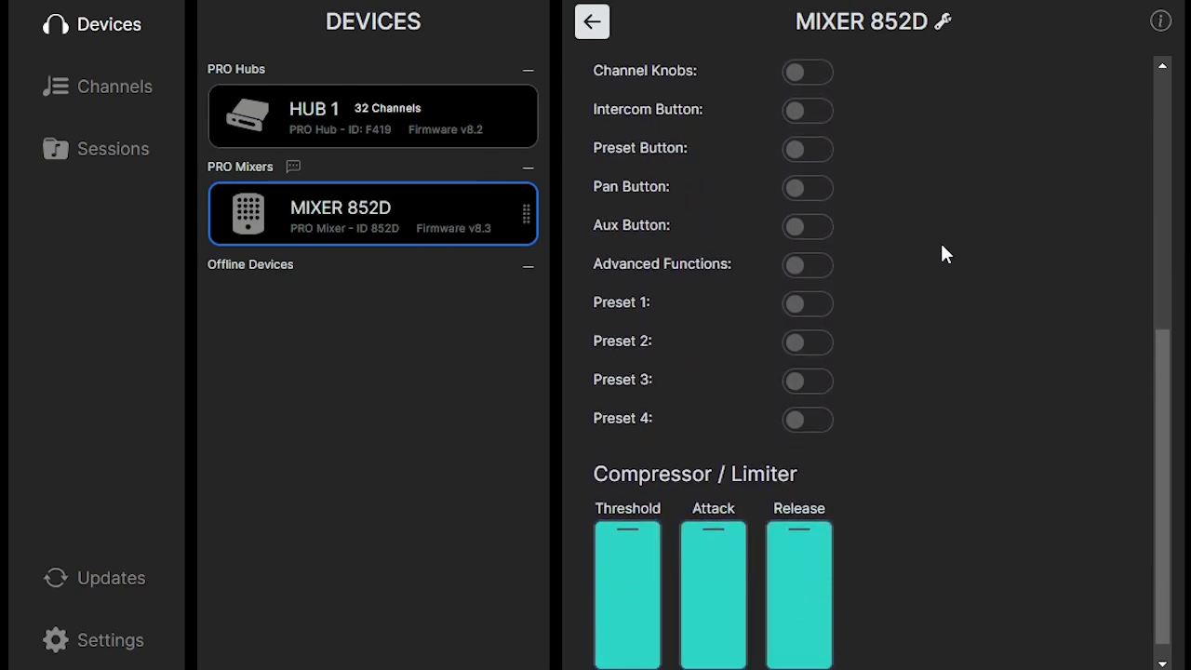
pyautogui.scroll(-1, 820, 309)
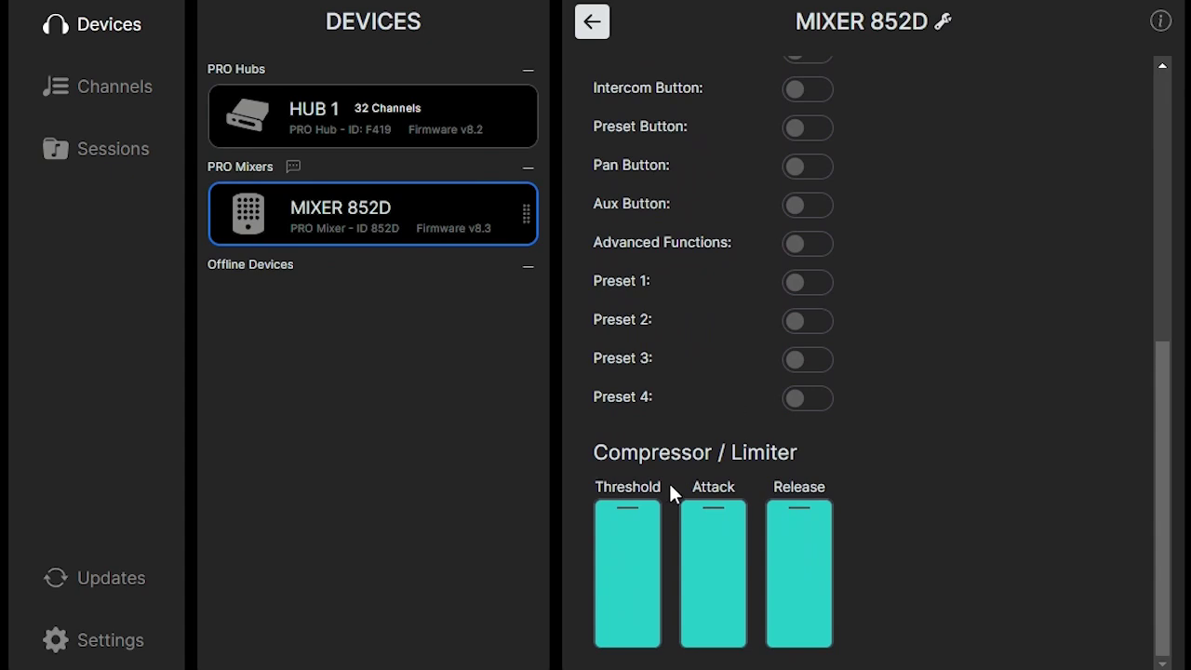
pyautogui.moveTo(630, 518); pyautogui.dragTo(650, 494)
pyautogui.moveTo(717, 519); pyautogui.dragTo(744, 454)
pyautogui.scroll(3, 939, 265)
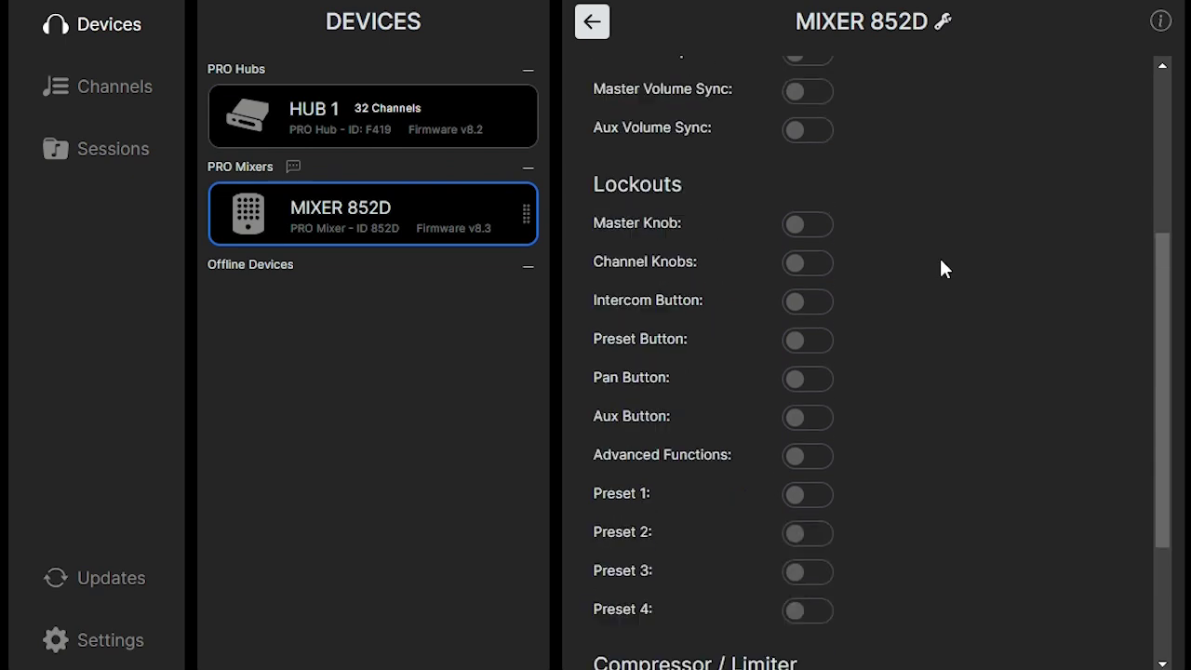
pyautogui.scroll(3, 941, 268)
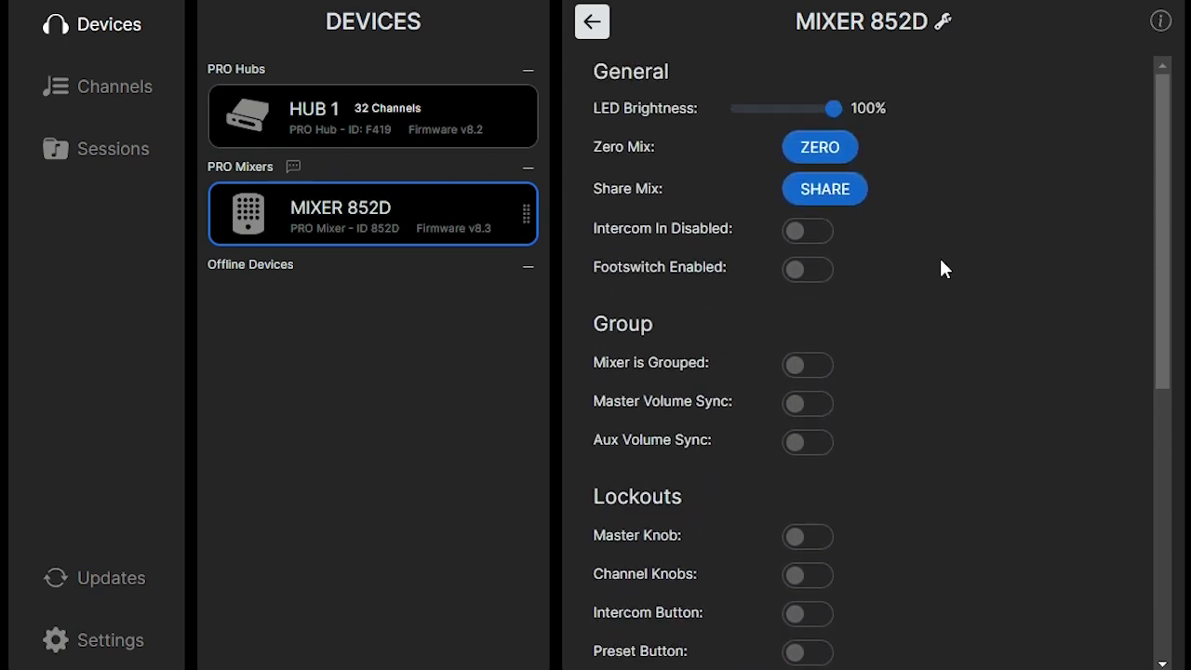
# Return to the mixer's channels and view Bank 2 (17-32), then Bank 1 again.
pyautogui.click(592, 22)
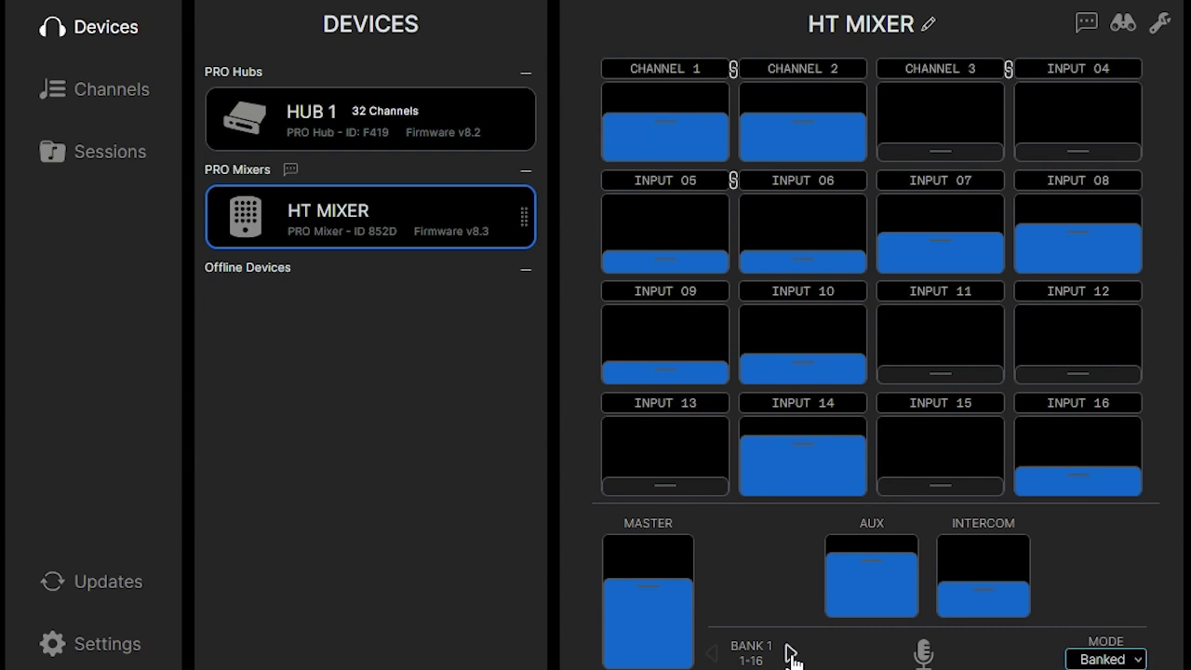
pyautogui.click(790, 653)
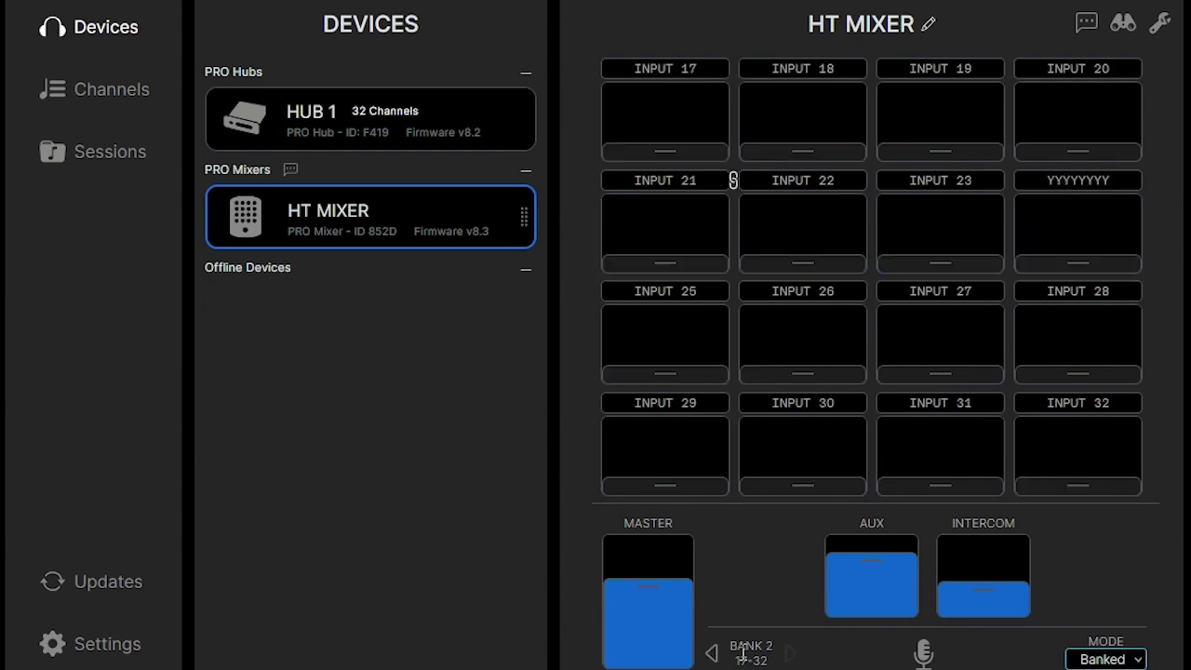
pyautogui.click(713, 654)
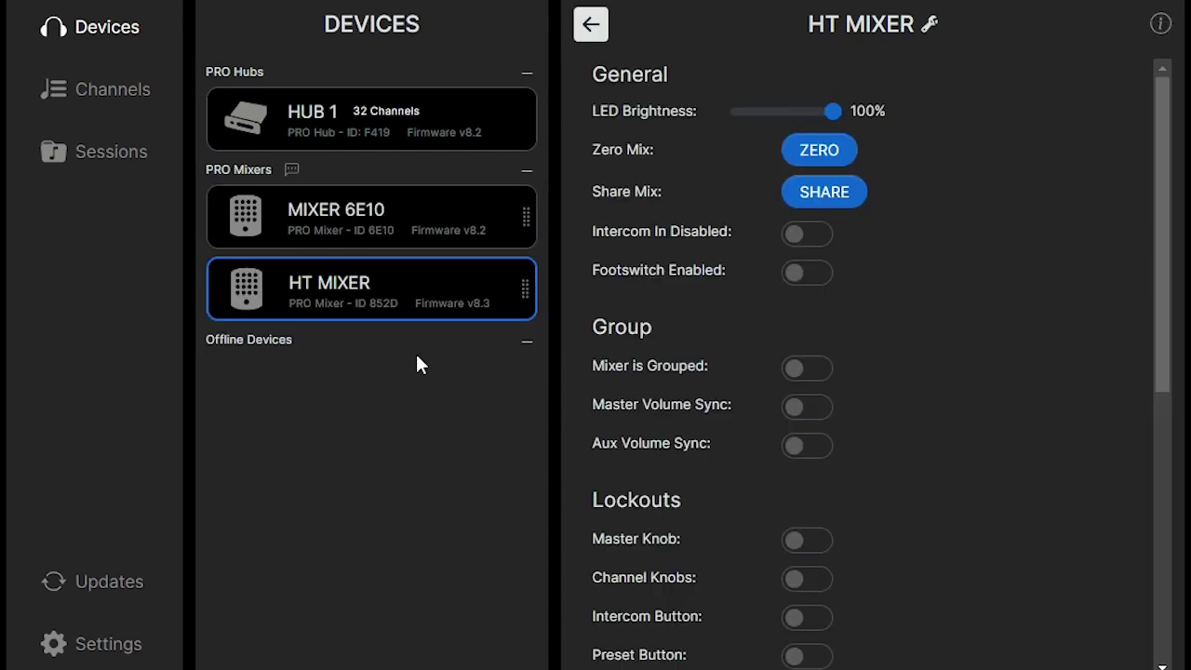
# Glance at MIXER 6E10's grid, then share HT MIXER's mix with MIXER 6E10.
pyautogui.click(412, 242)
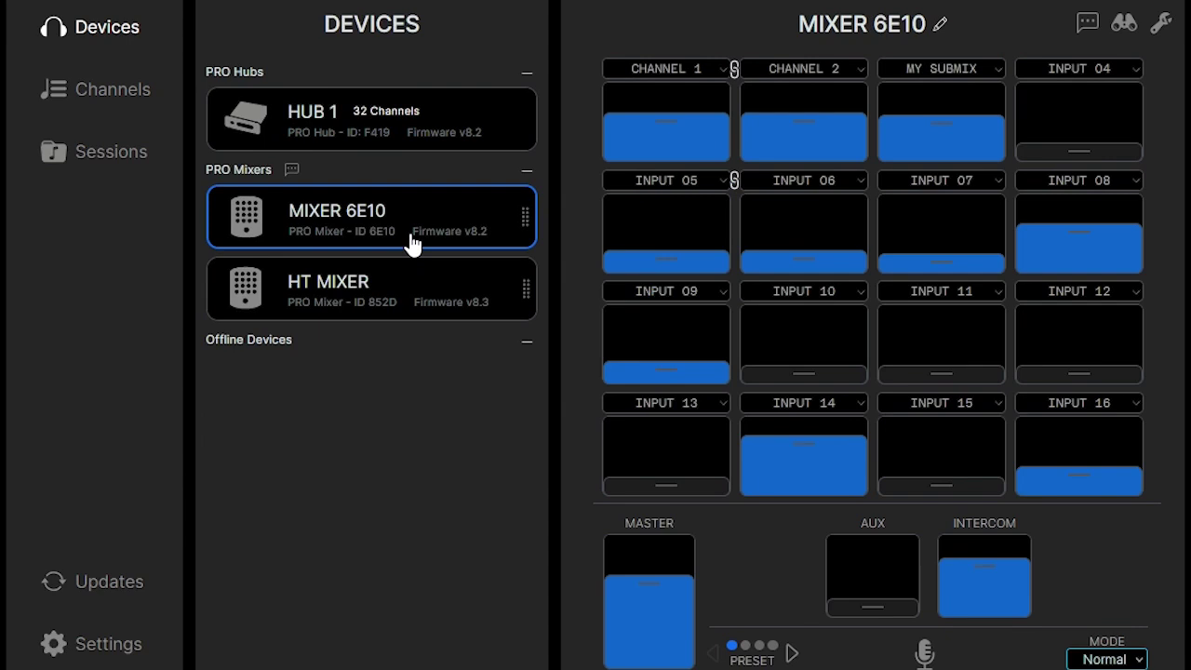
pyautogui.click(412, 296)
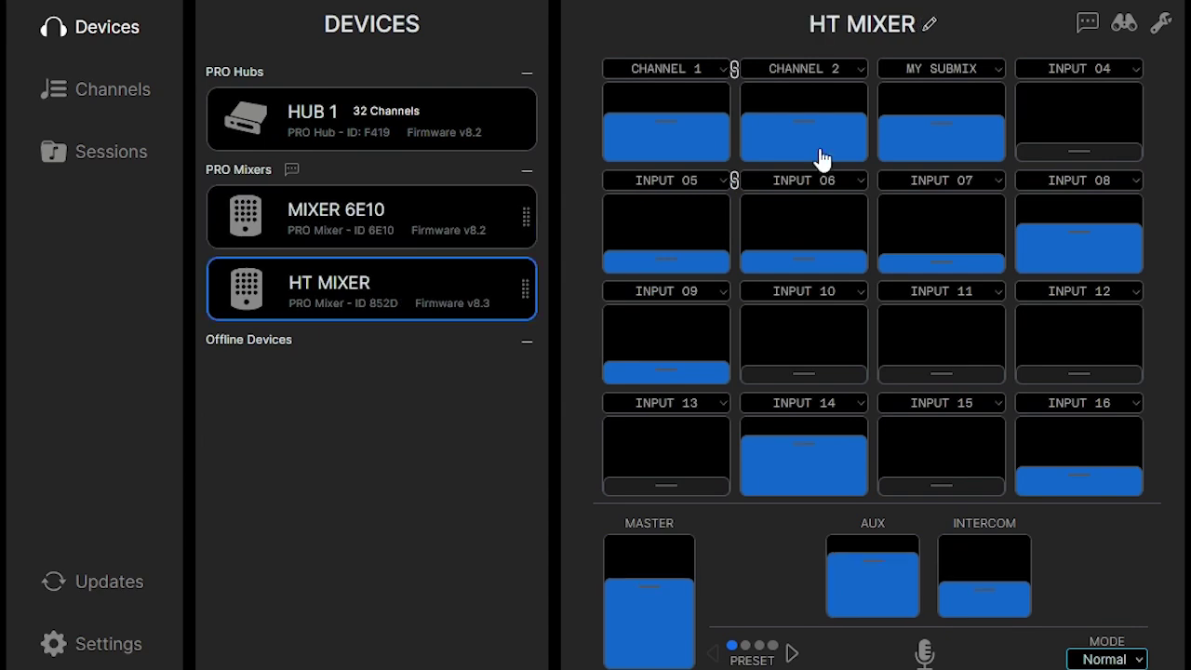
pyautogui.click(1161, 35)
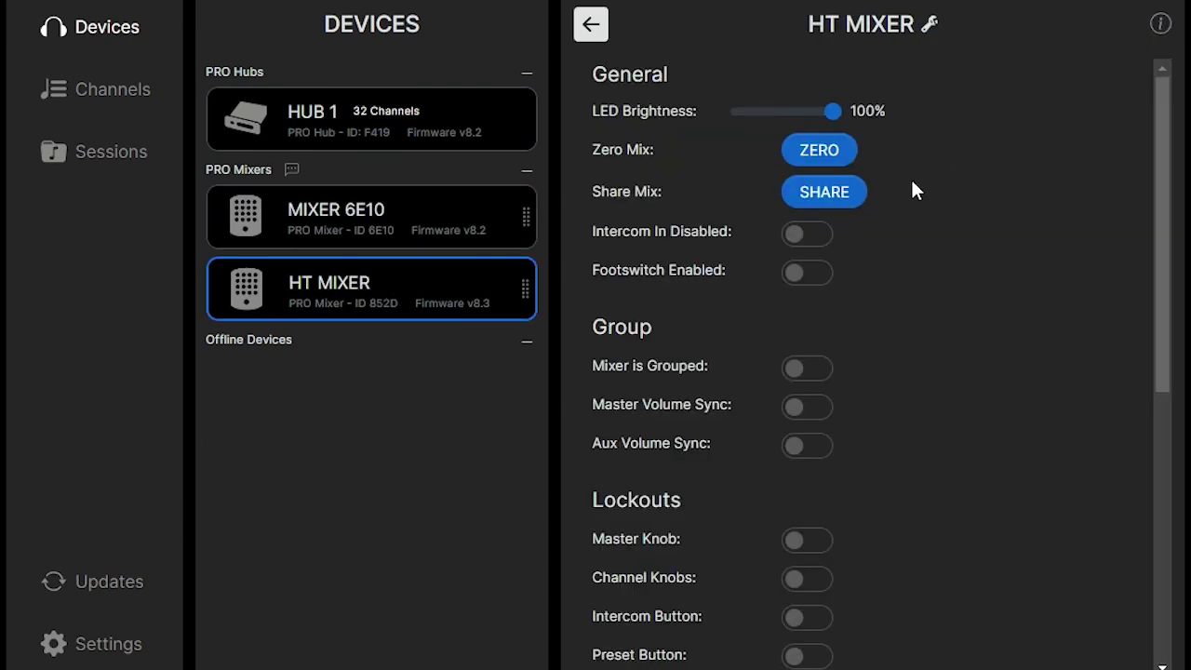
pyautogui.click(828, 197)
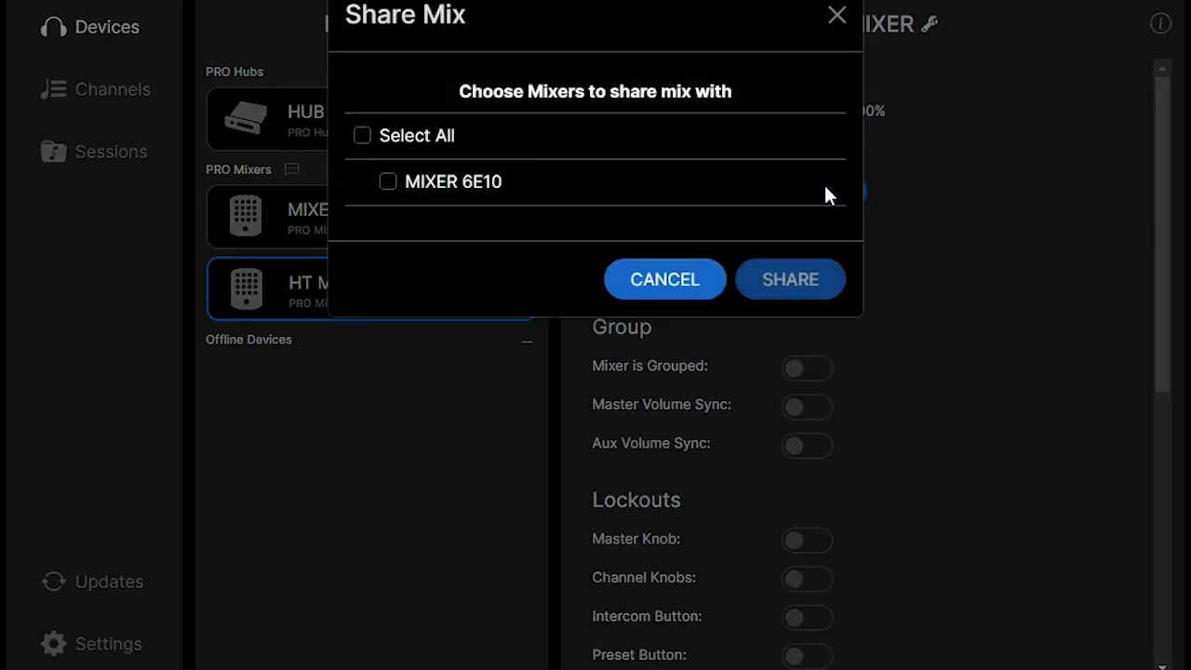
pyautogui.click(388, 182)
pyautogui.click(773, 277)
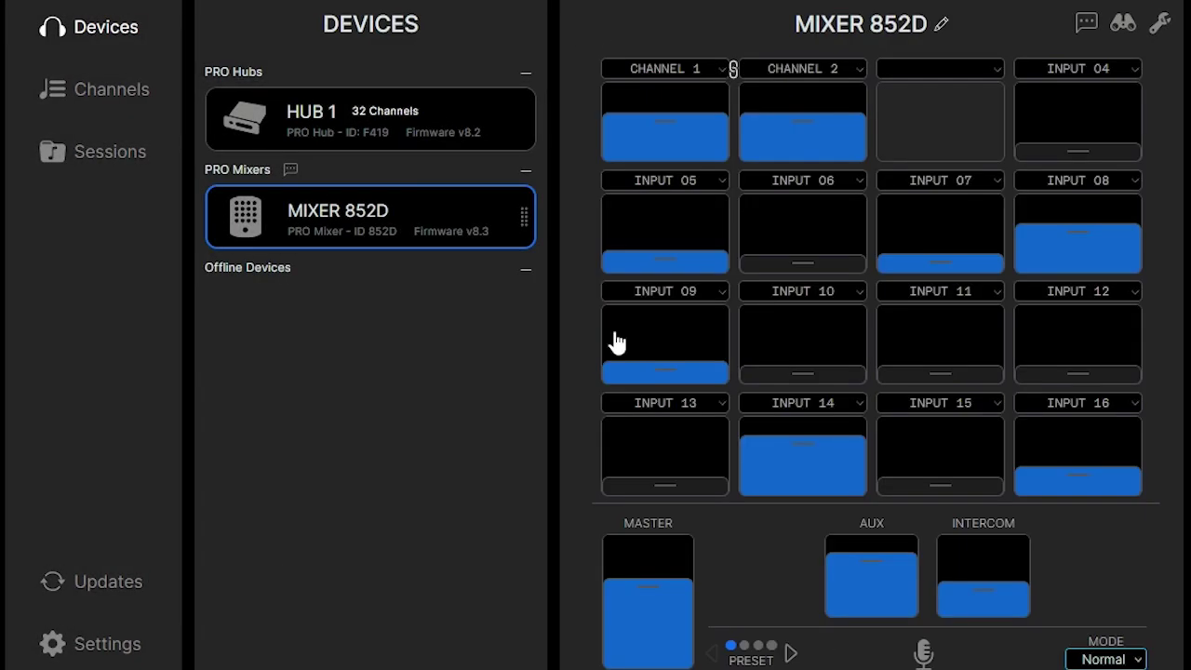
# Replace the name MIXER 852D with 'HT MIXER' and confirm it.
pyautogui.click(941, 28)
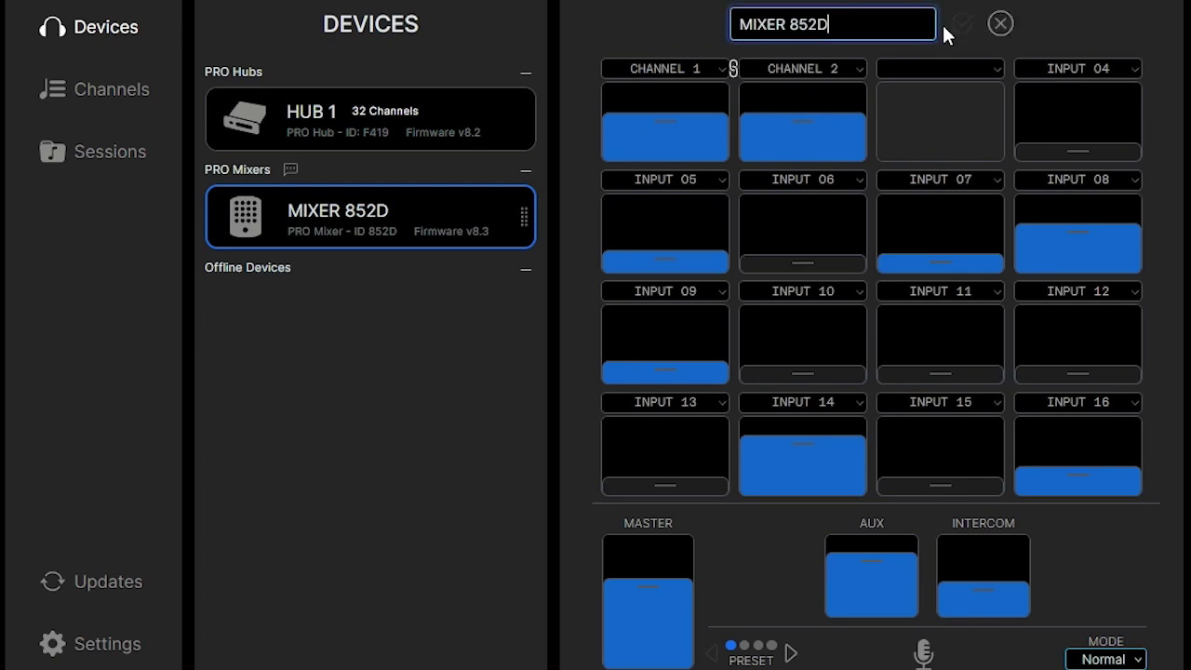
pyautogui.press('BackSpace')
pyautogui.press('BackSpace')
pyautogui.press('BackSpace')
pyautogui.press('BackSpace')
pyautogui.press('BackSpace')
pyautogui.press('BackSpace')
pyautogui.press('BackSpace')
pyautogui.press('BackSpace')
pyautogui.press('BackSpace')
pyautogui.press('BackSpace')
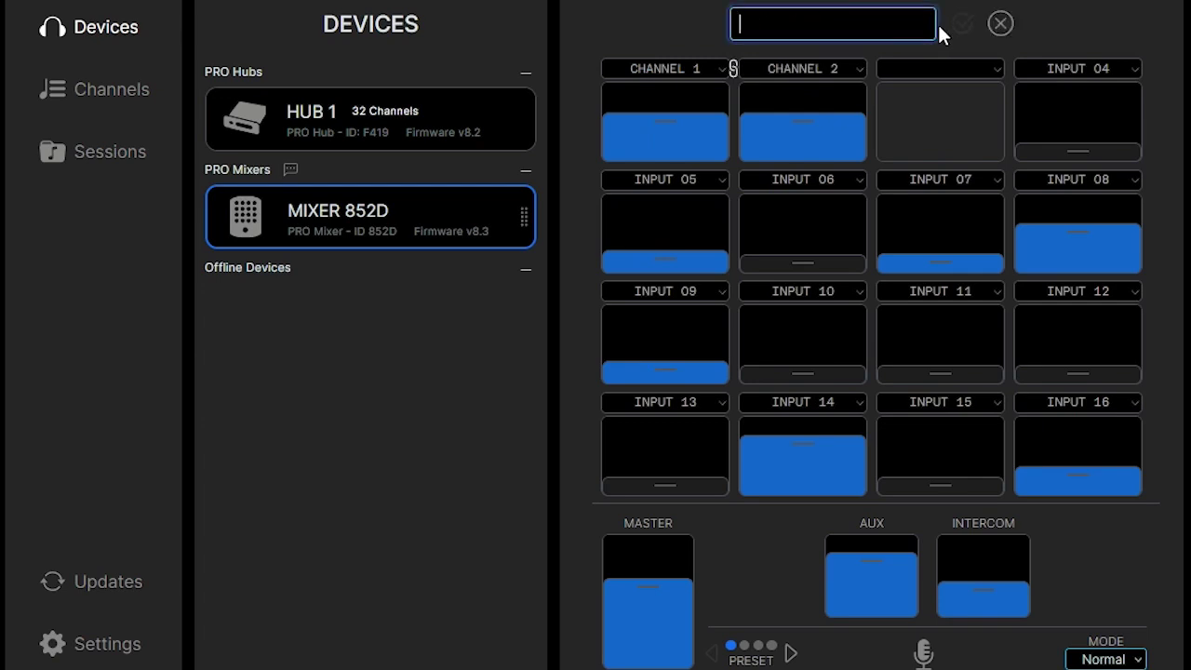
pyautogui.write('HT MIXER')
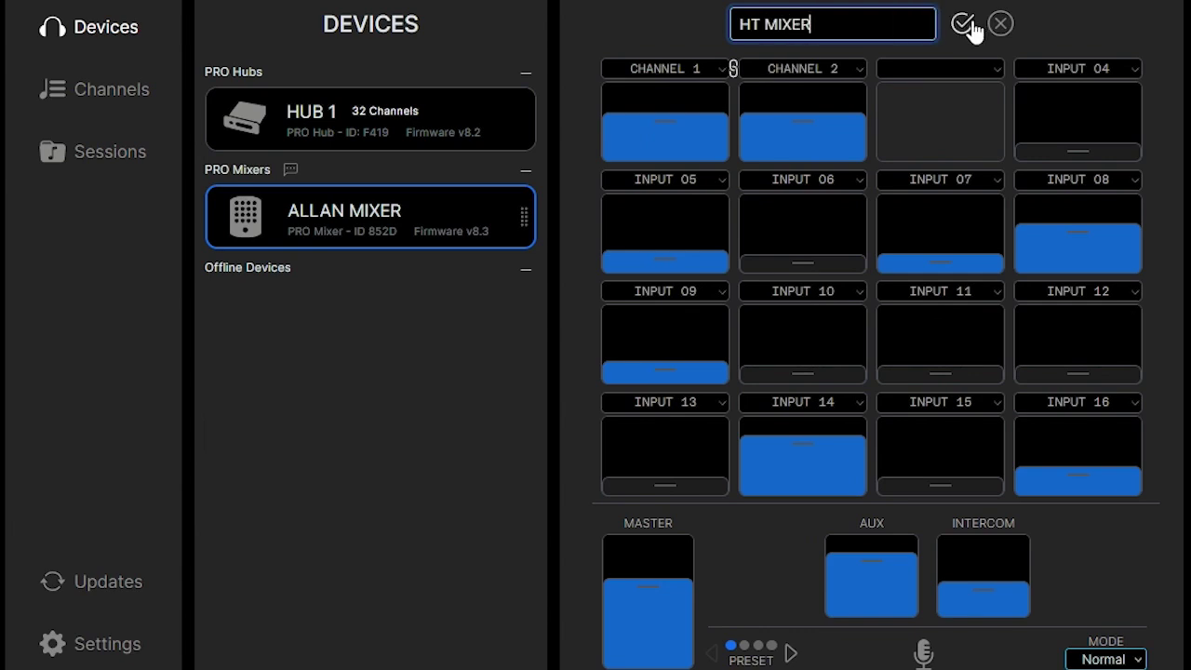
pyautogui.click(963, 24)
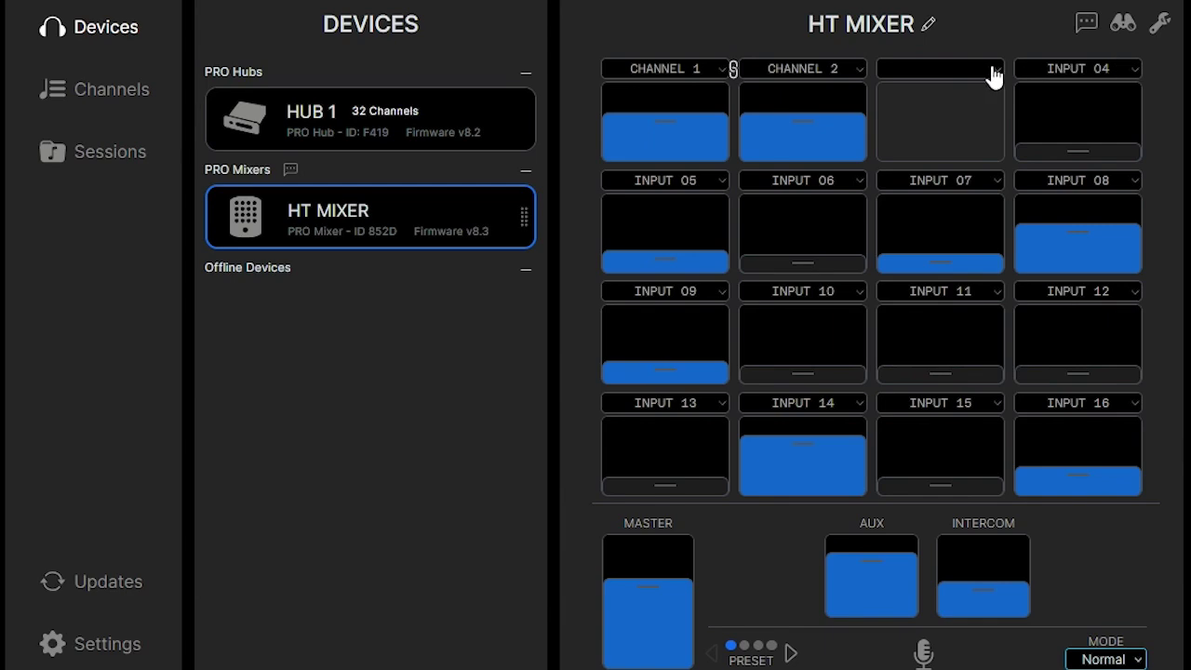
# Map knob 3 to 1: CHANNEL 1, then unmap it so no channel is assigned.
pyautogui.click(992, 71)
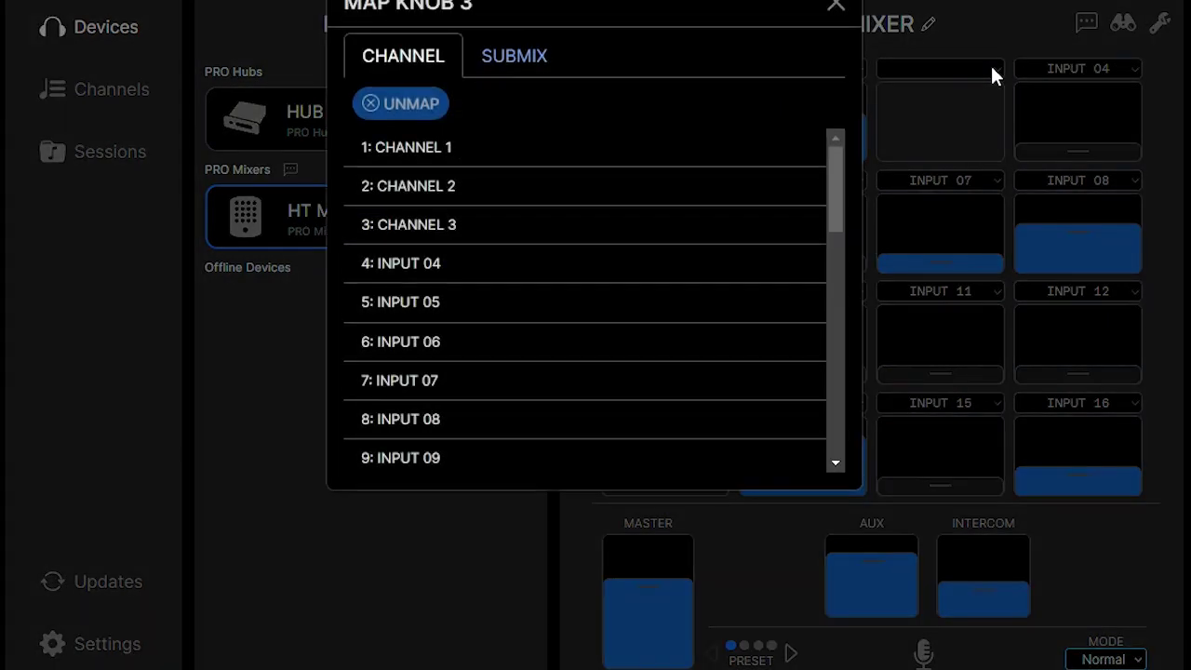
pyautogui.click(432, 156)
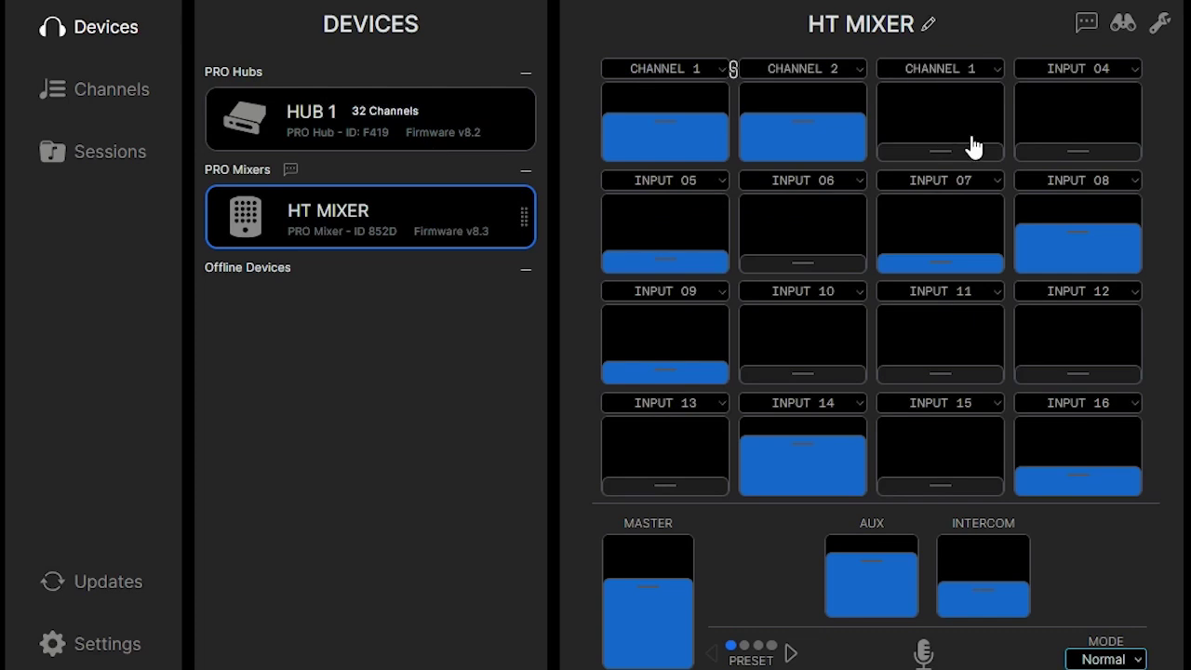
pyautogui.click(1002, 74)
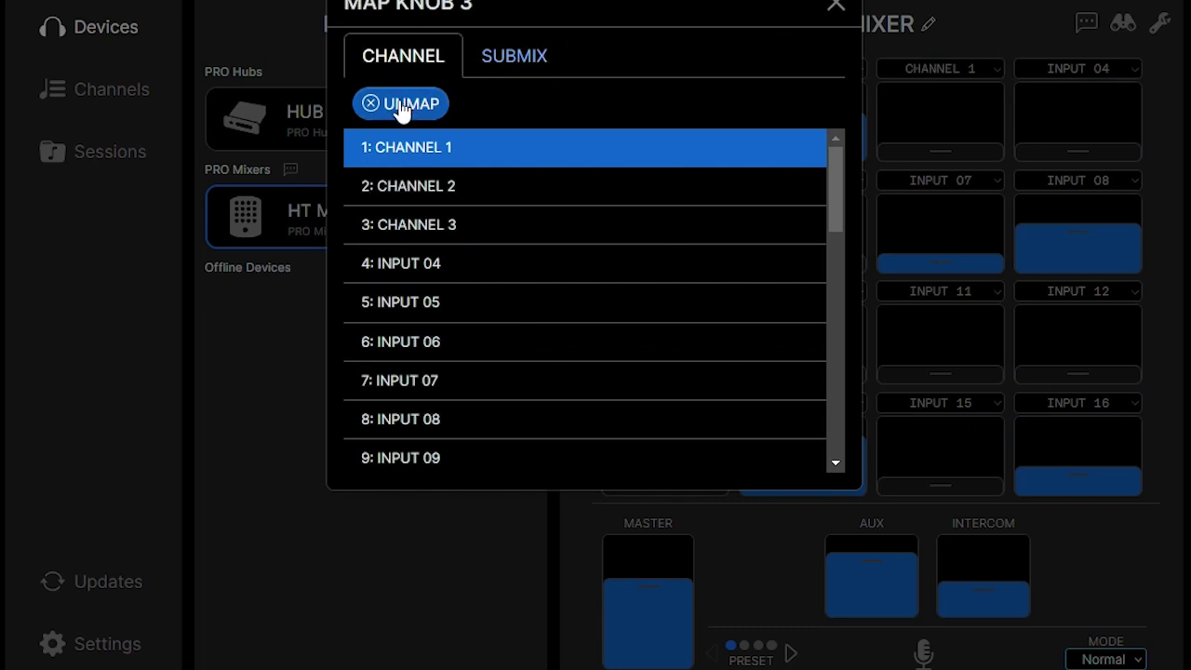
pyautogui.click(401, 106)
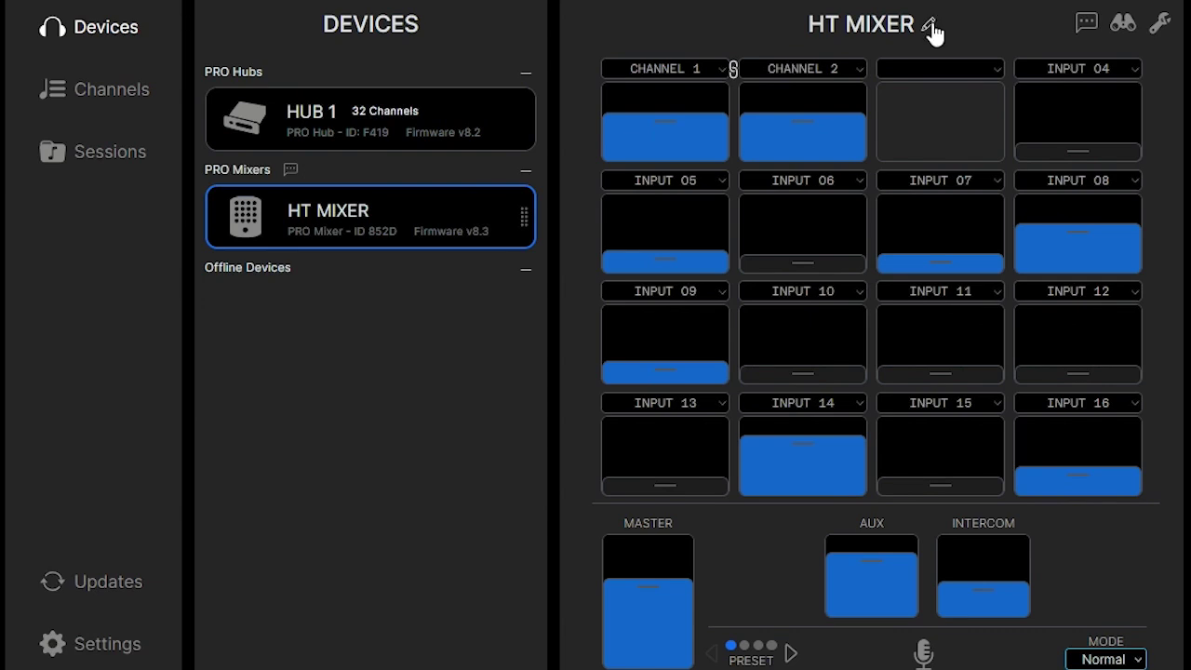
# Create a new submix for knob 3 with two slots set to INPUT 07 and INPUT 10.
pyautogui.click(991, 71)
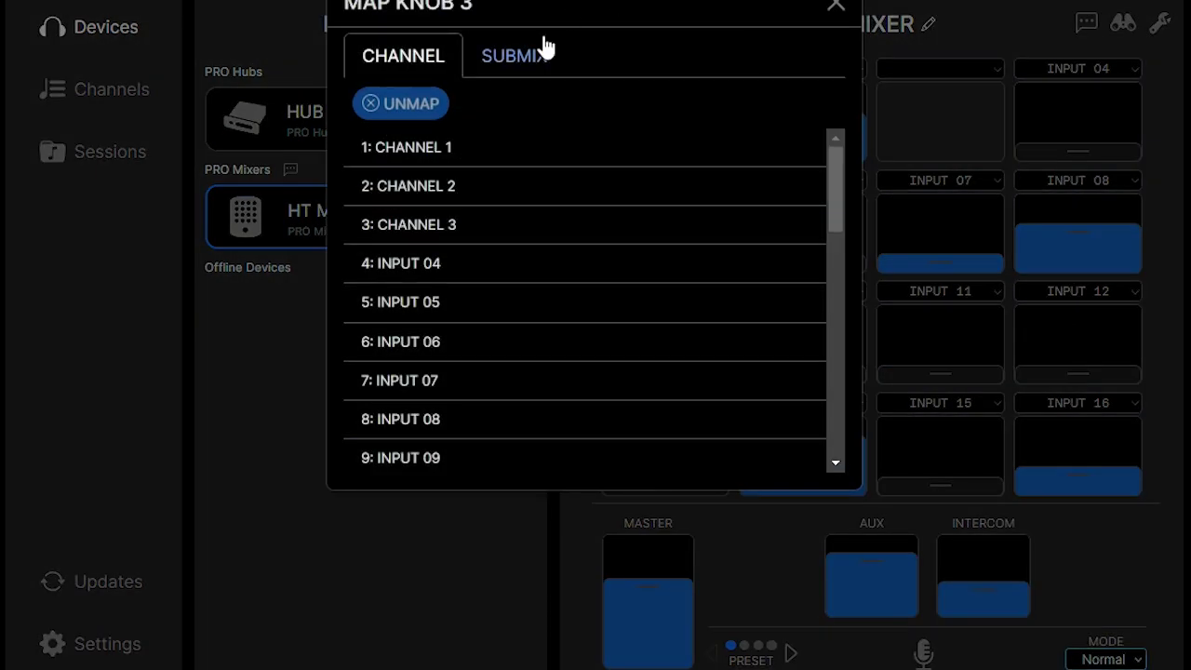
pyautogui.click(516, 63)
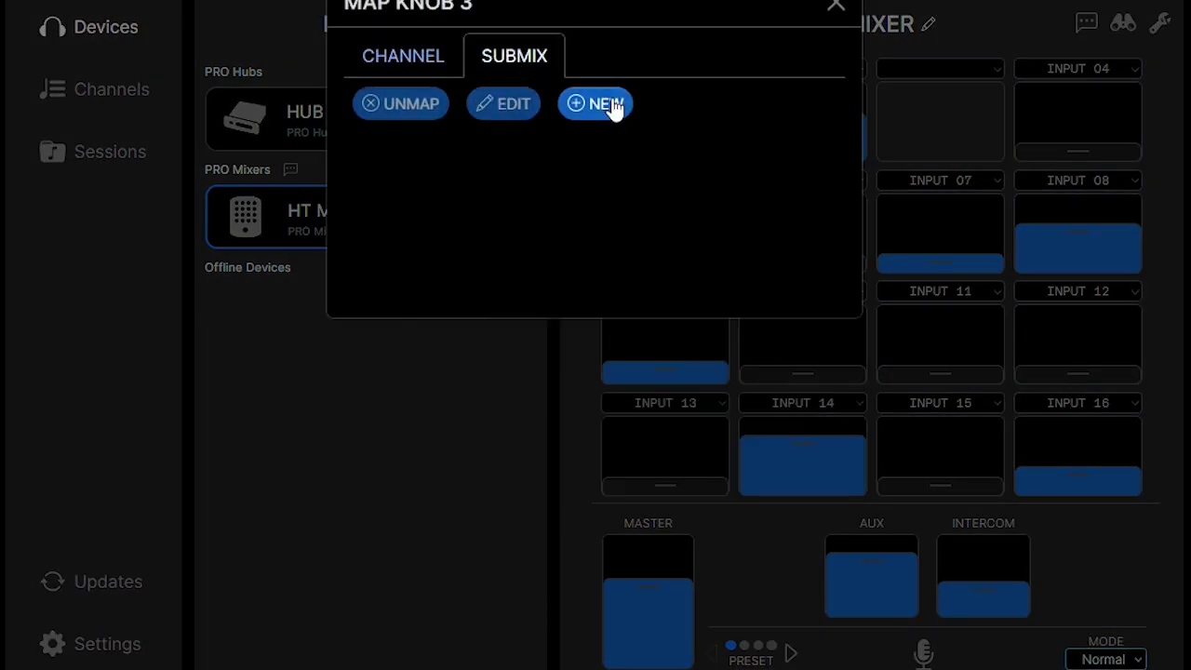
pyautogui.click(613, 110)
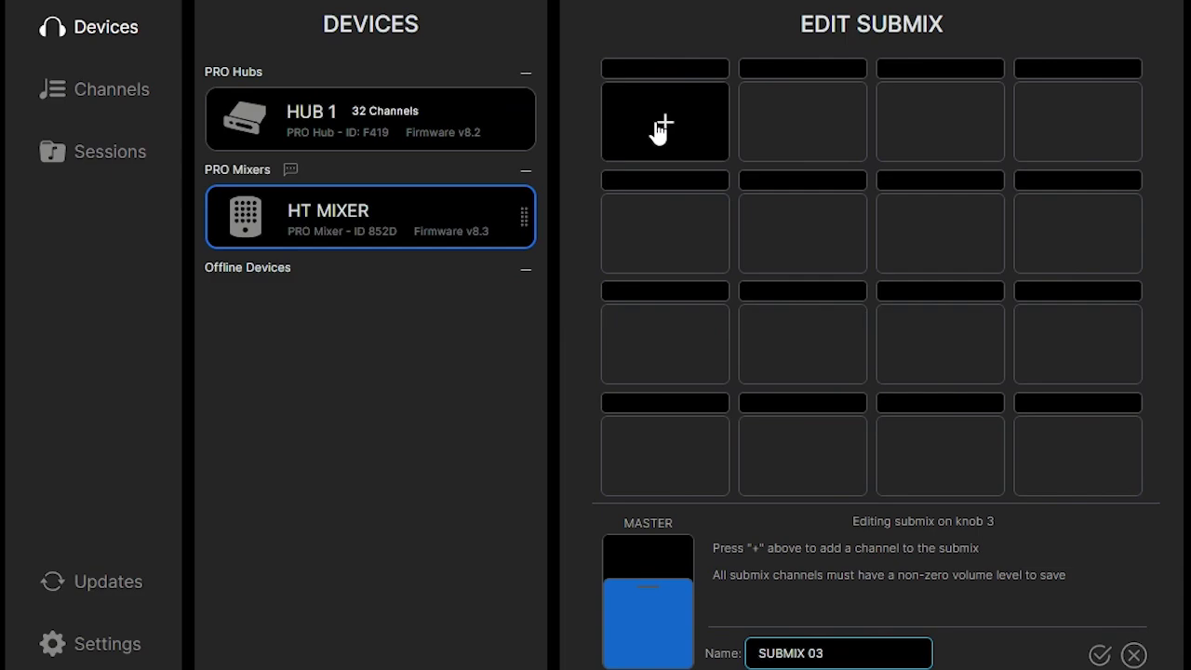
pyautogui.click(663, 131)
pyautogui.click(810, 127)
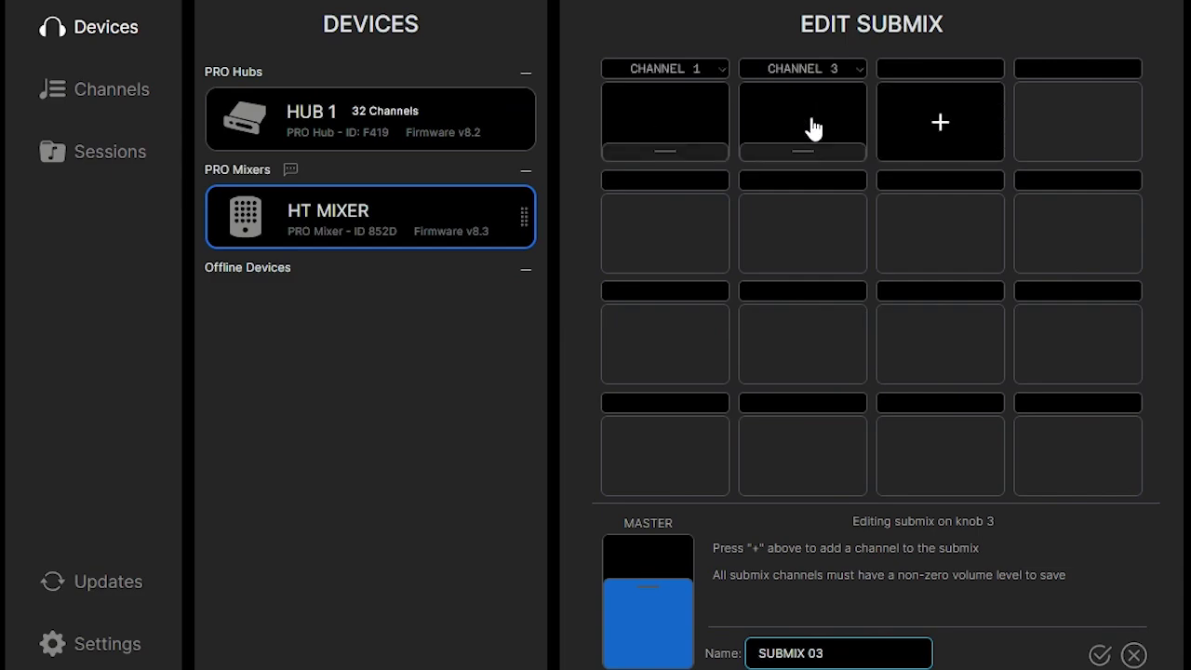
pyautogui.click(705, 72)
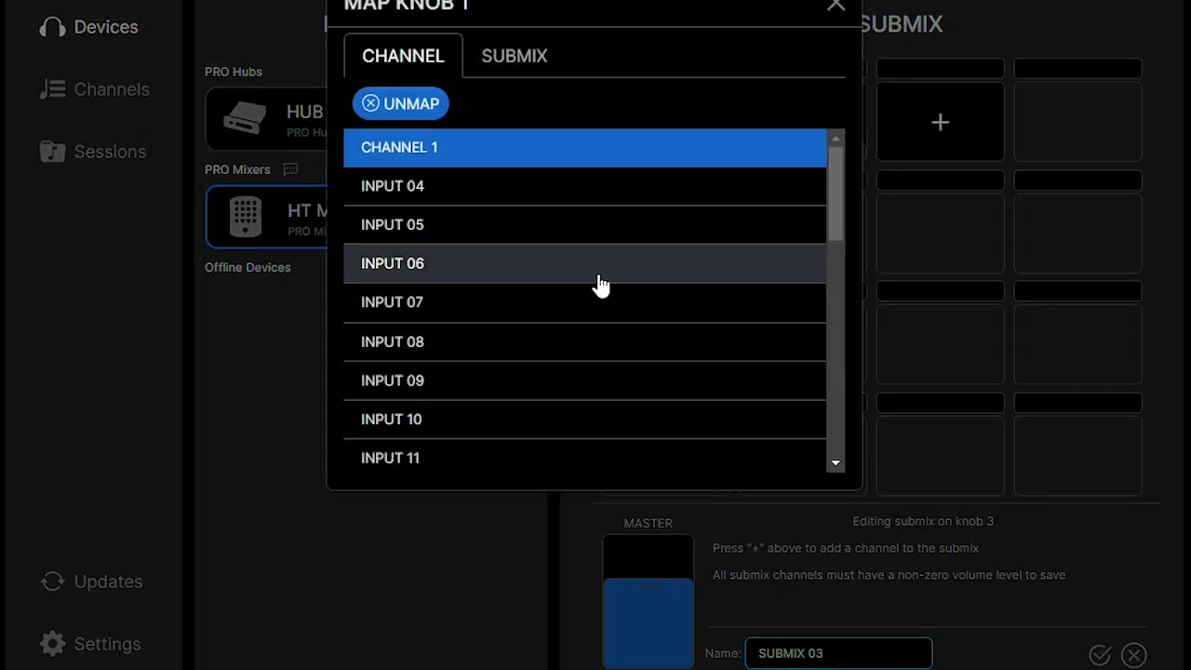
pyautogui.click(598, 302)
pyautogui.click(795, 76)
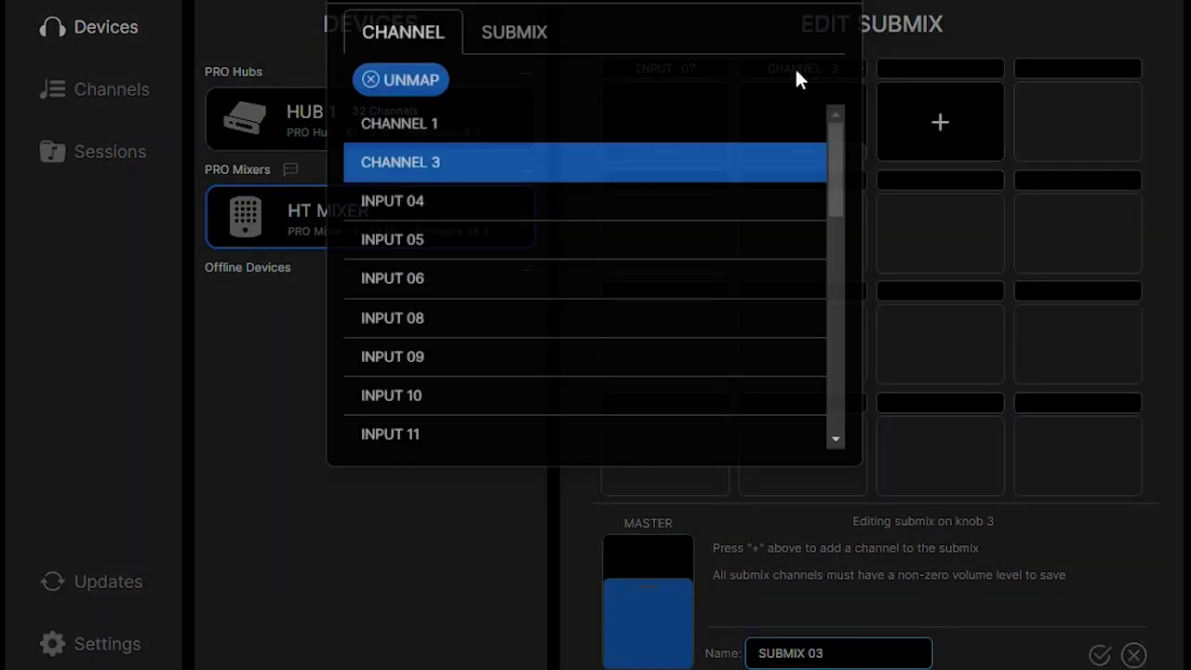
pyautogui.click(646, 443)
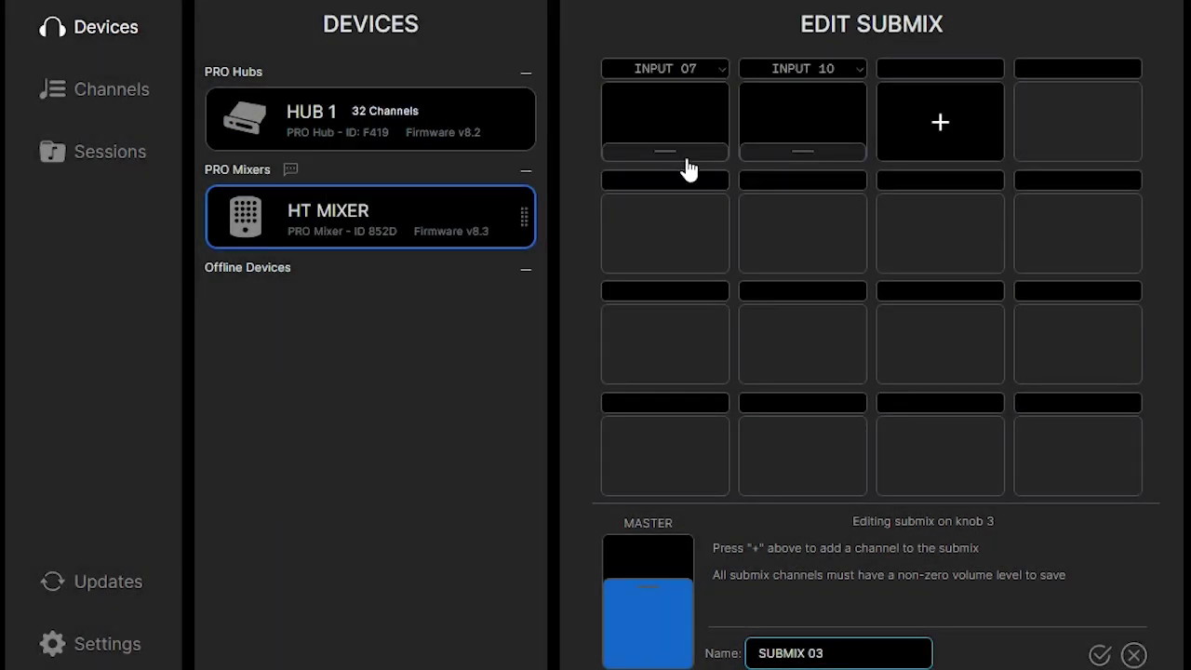
# Raise INPUT 07 and INPUT 10 levels, name the submix MY SUBMIX, and save it to knob 3.
pyautogui.click(686, 156)
pyautogui.moveTo(686, 159); pyautogui.dragTo(685, 120)
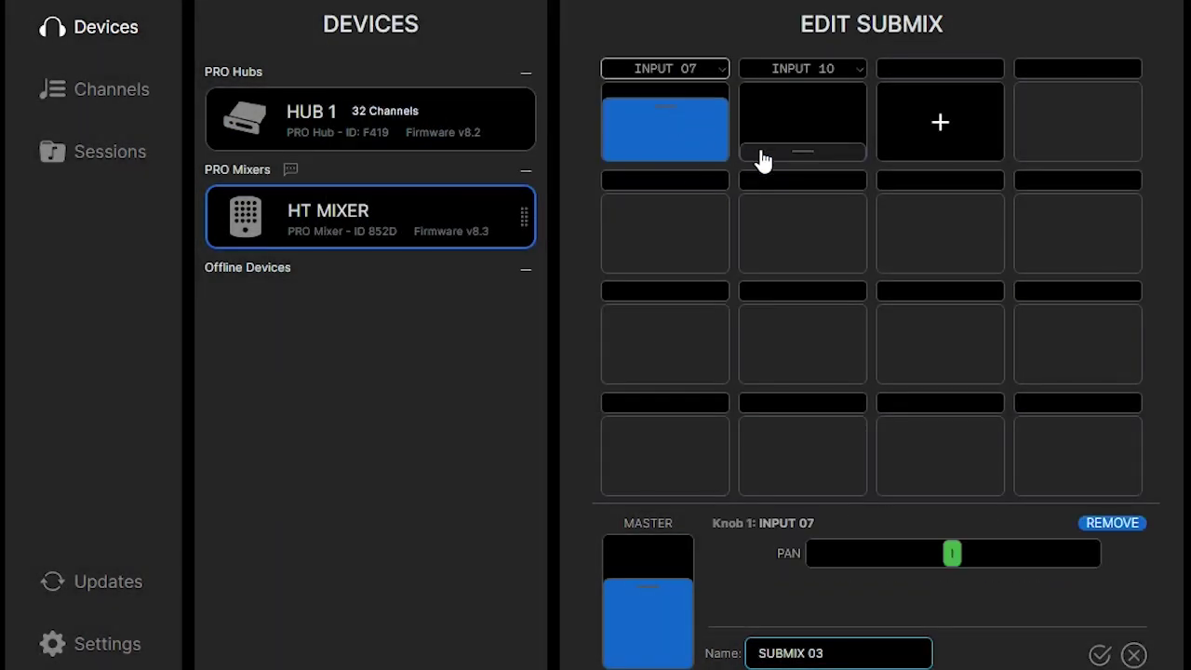
pyautogui.moveTo(763, 161); pyautogui.dragTo(768, 135)
pyautogui.moveTo(825, 653); pyautogui.dragTo(717, 654)
pyautogui.write('MY')
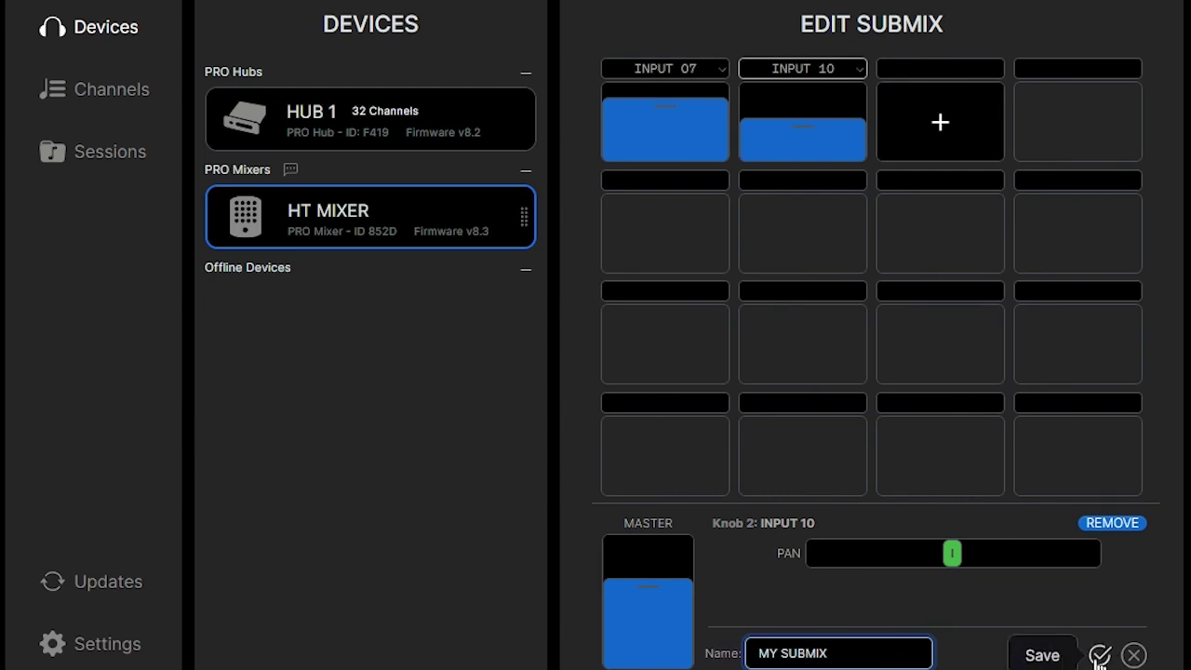
pyautogui.click(1099, 655)
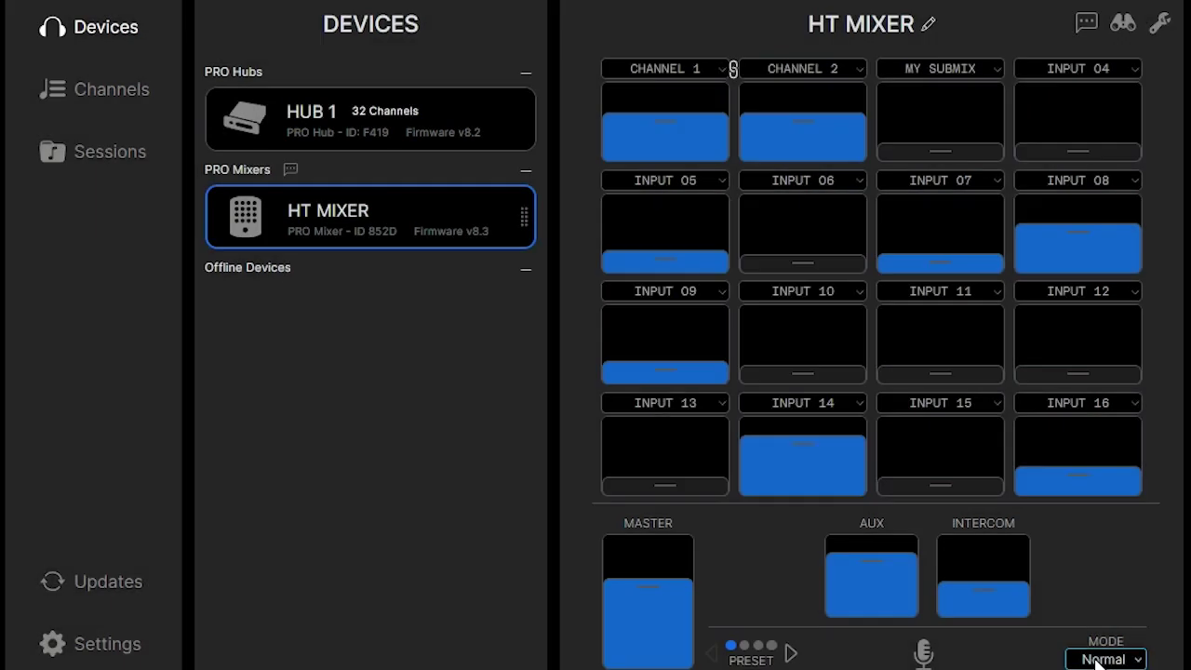
# Raise MY SUBMIX's level on knob 3 and have HT MIXER identify itself.
pyautogui.moveTo(965, 159); pyautogui.dragTo(961, 135)
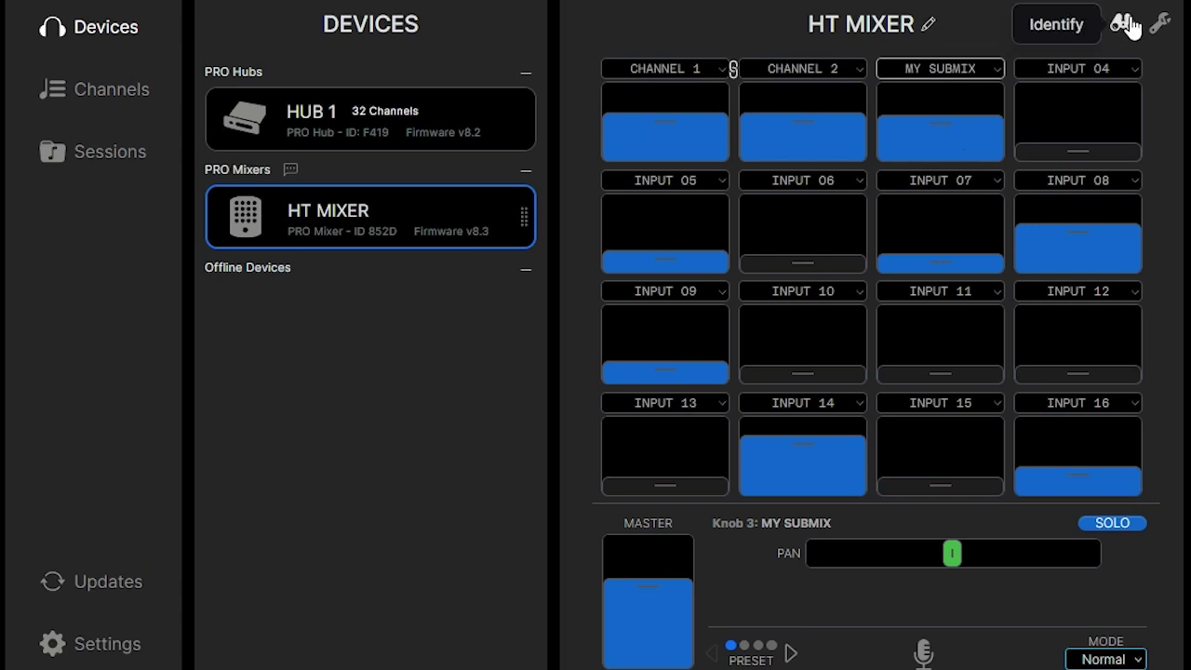
pyautogui.click(1125, 24)
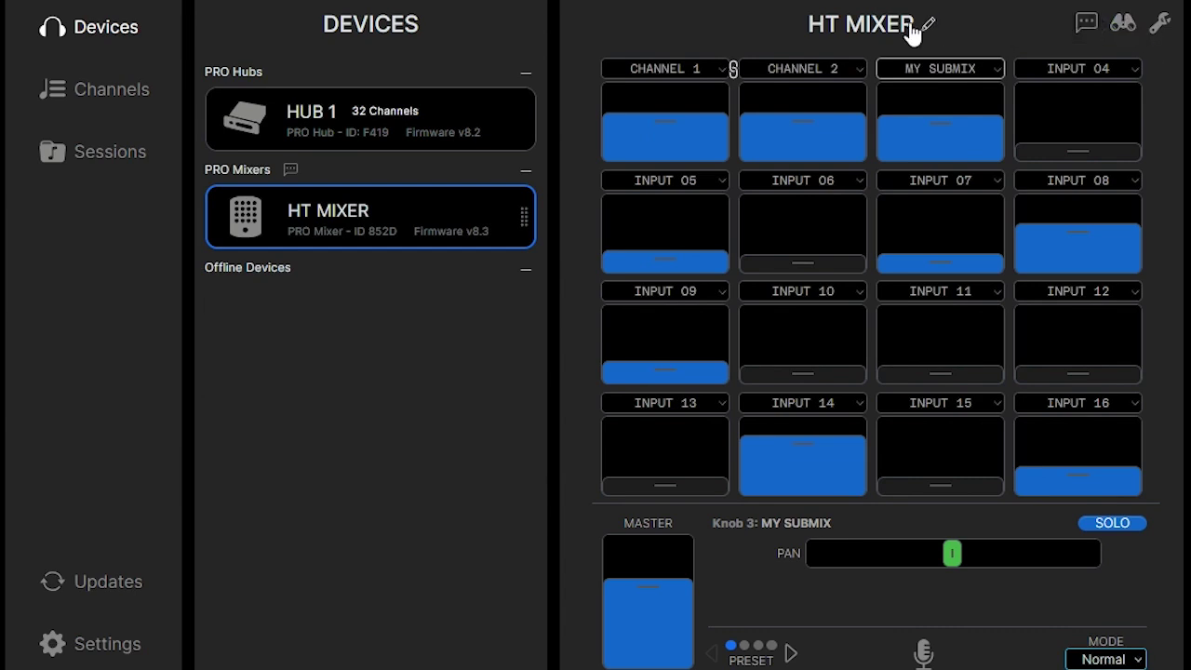
# Send the text message 'HEY DRUMS!' to HT MIXER.
pyautogui.click(1087, 24)
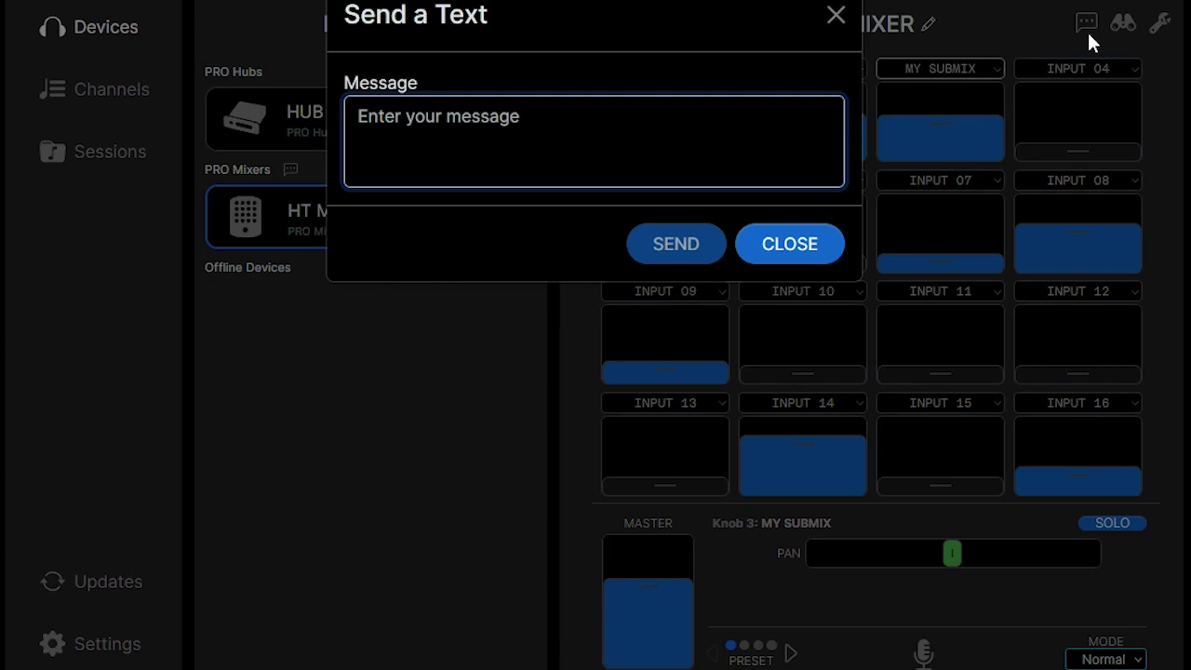
pyautogui.write('HEY')
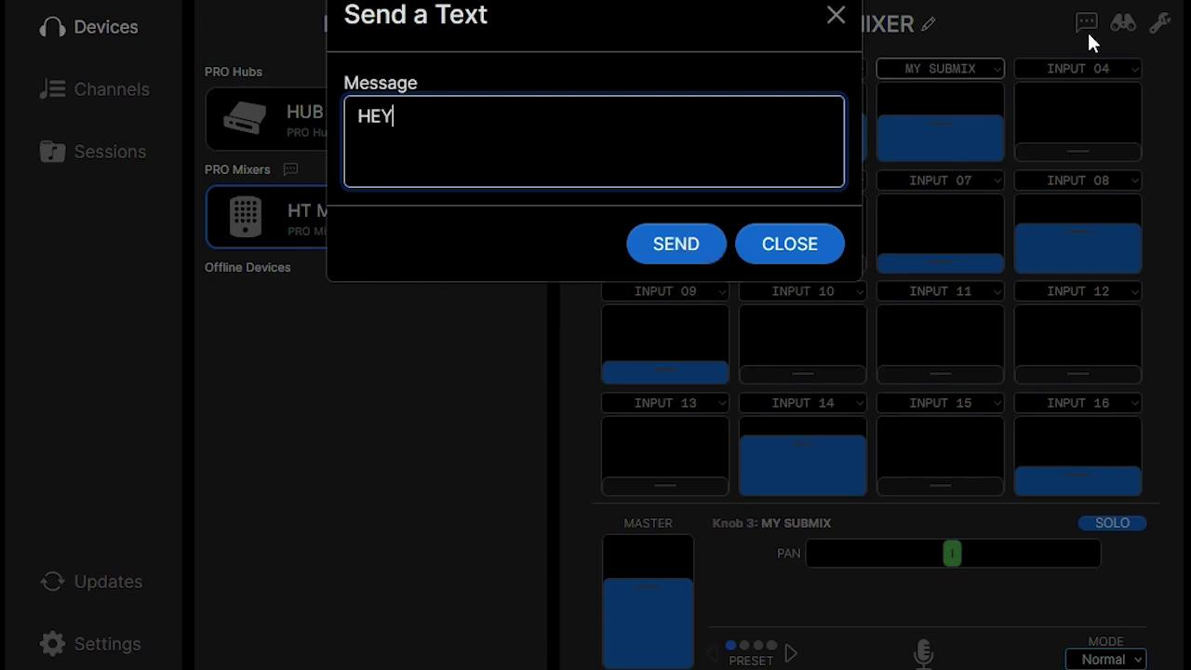
pyautogui.write(' DRUMS!')
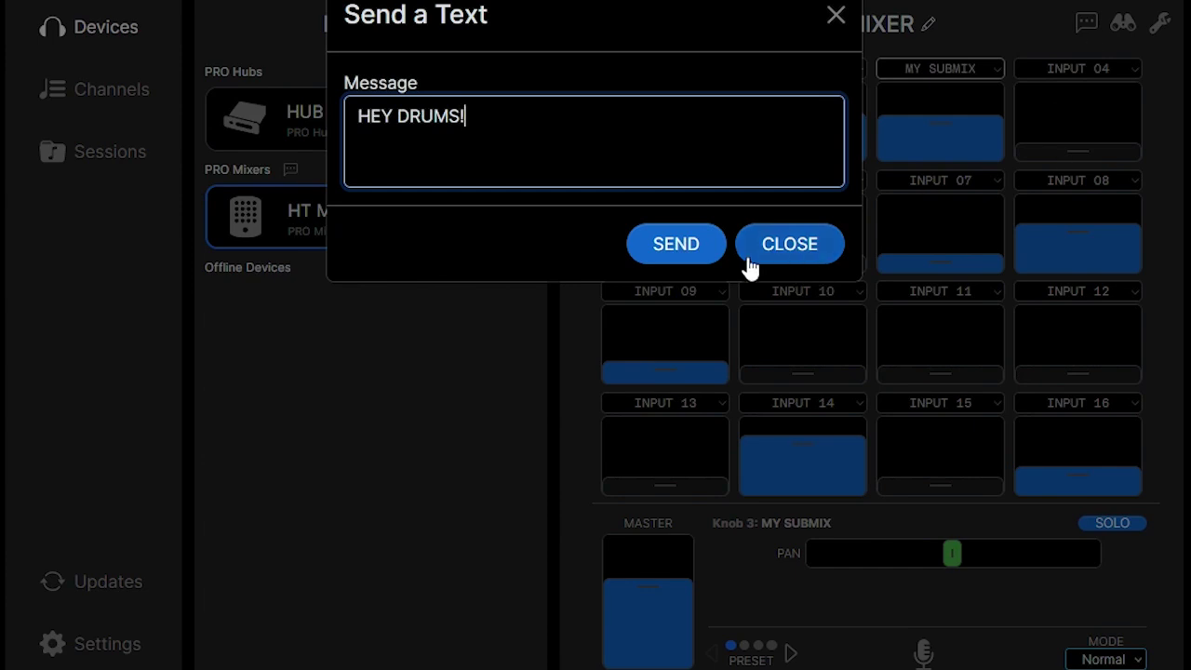
pyautogui.click(698, 249)
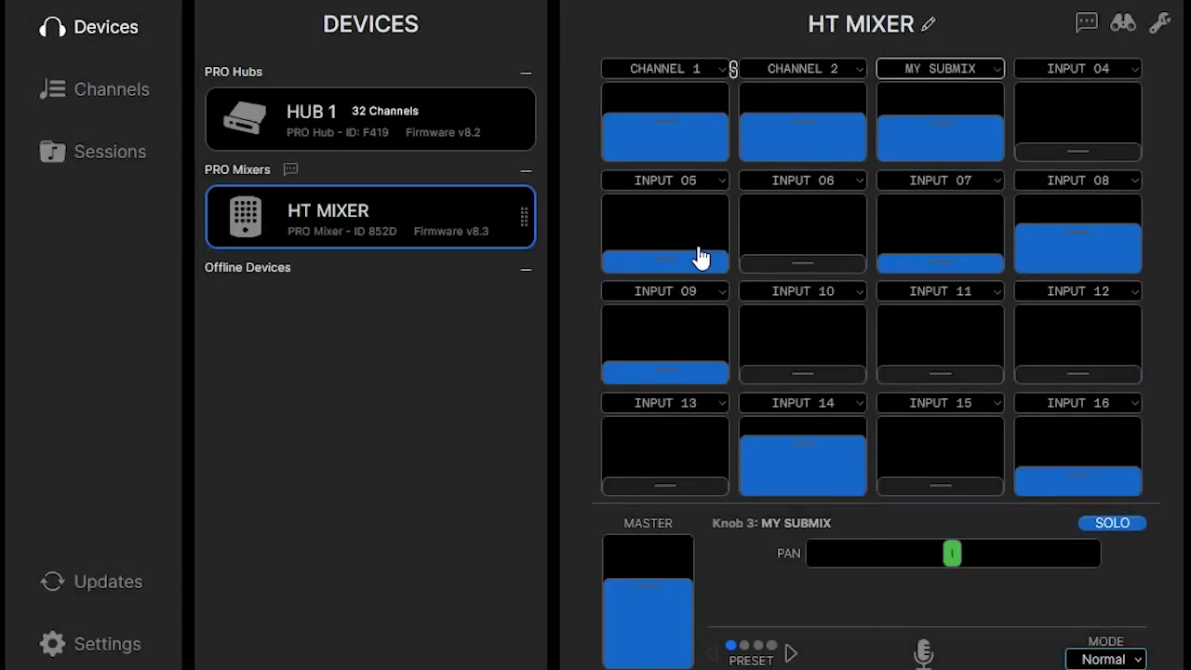
# Send the text message 'HI EVERYONE' to all PRO mixers.
pyautogui.click(291, 171)
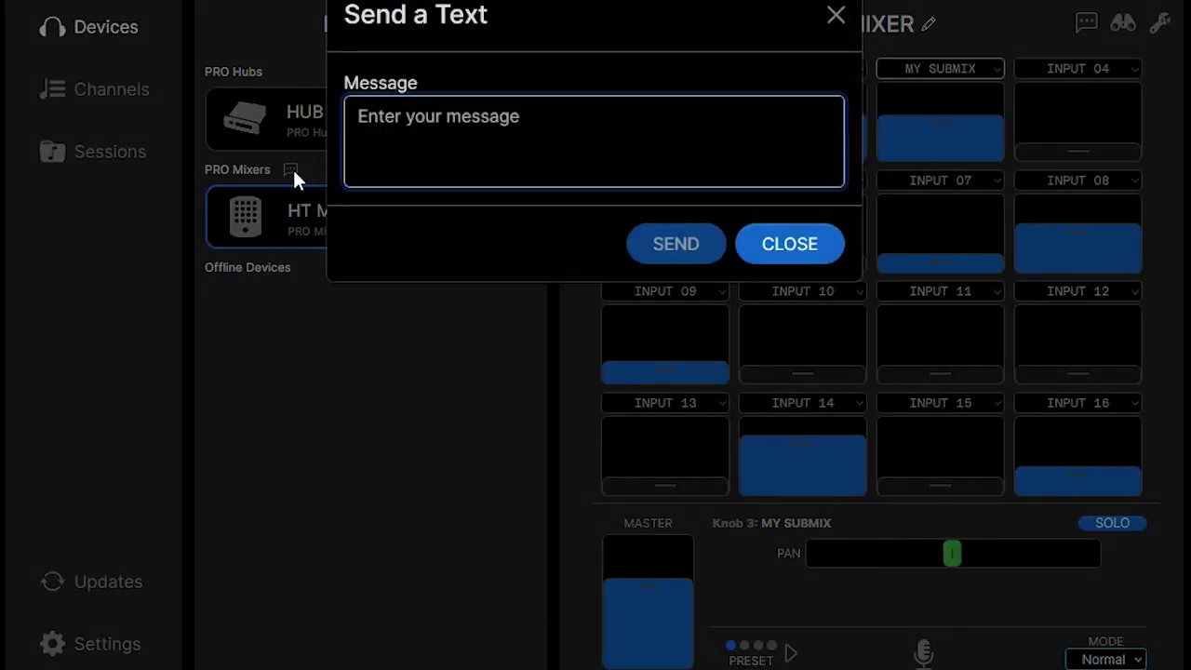
pyautogui.write('HI EVERYONE')
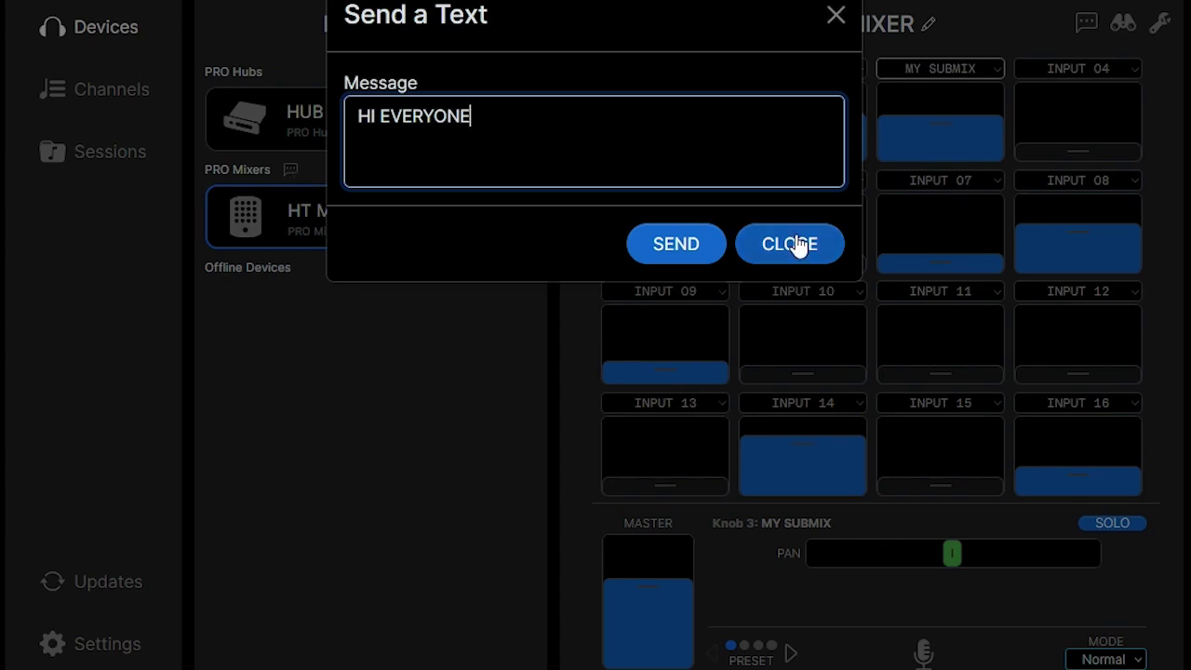
pyautogui.click(716, 242)
# On the Channels page, rename channel 01 to 'CHANNEL 1'.
pyautogui.click(135, 88)
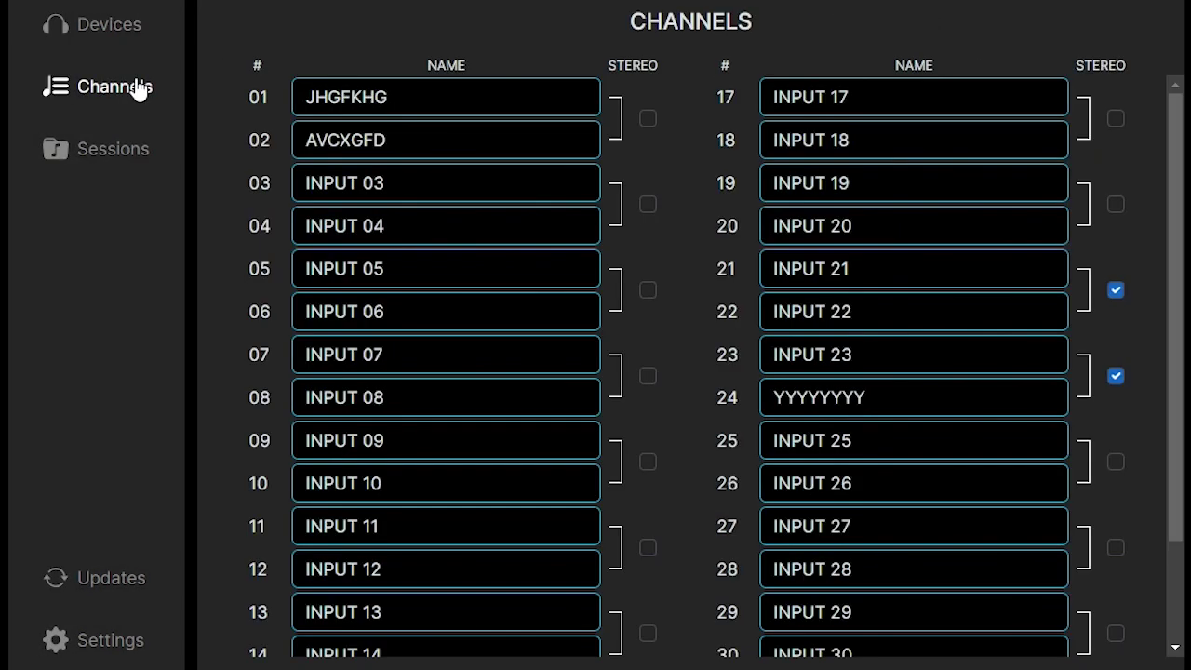
pyautogui.doubleClick(446, 102)
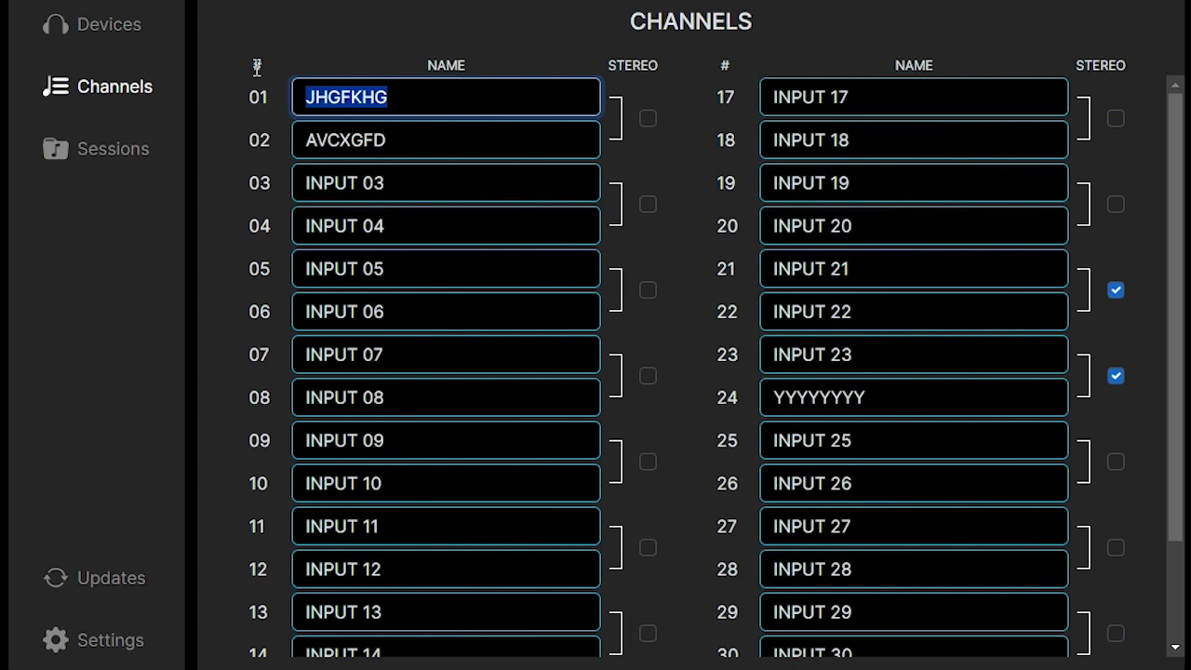
pyautogui.write('CH')
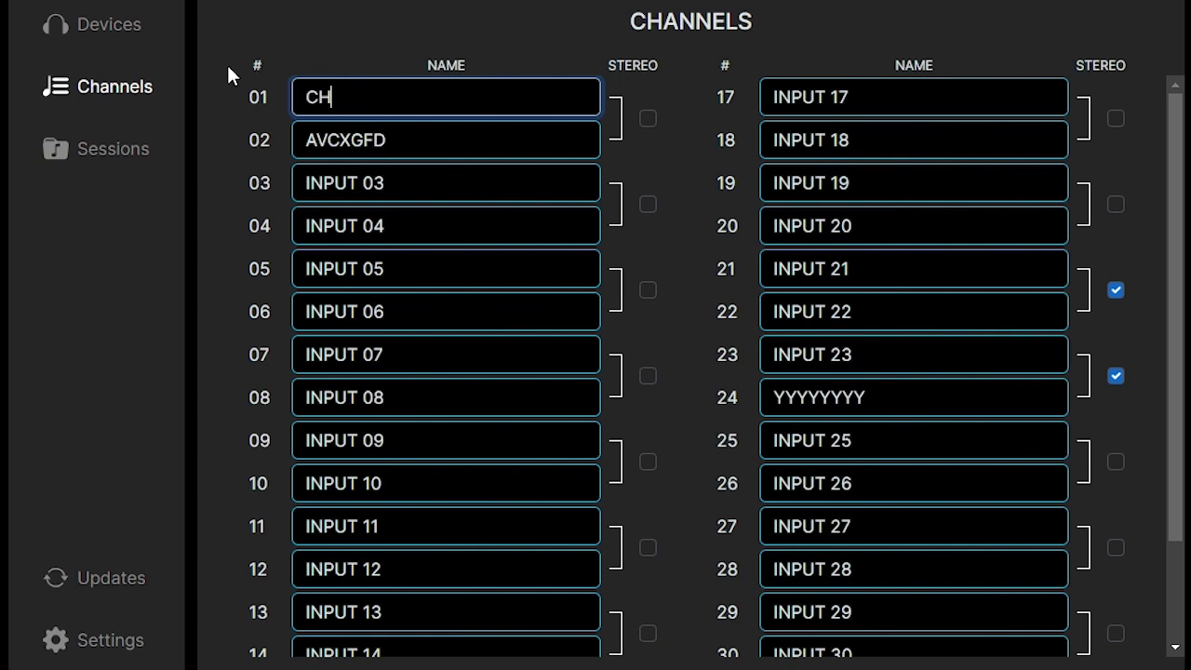
pyautogui.write('ANNEL 1')
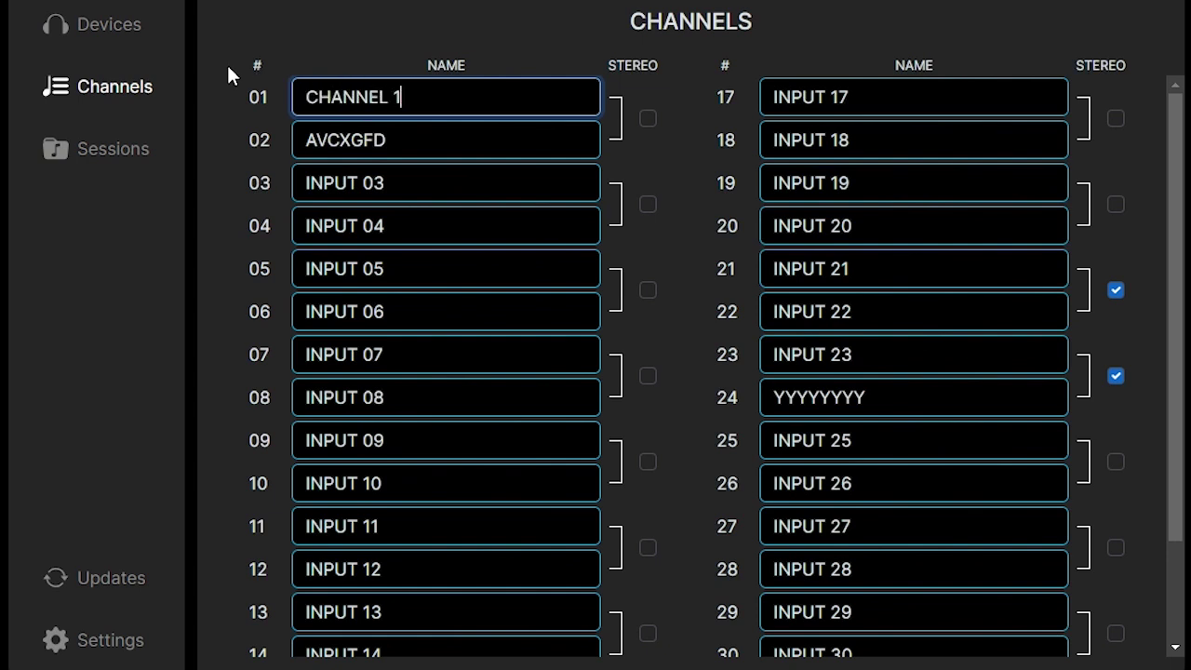
# Rename channel 02 from AVCXGFD to 'CHANNEL 2' and link the pair as stereo.
pyautogui.click(482, 139)
pyautogui.moveTo(426, 149); pyautogui.dragTo(228, 126)
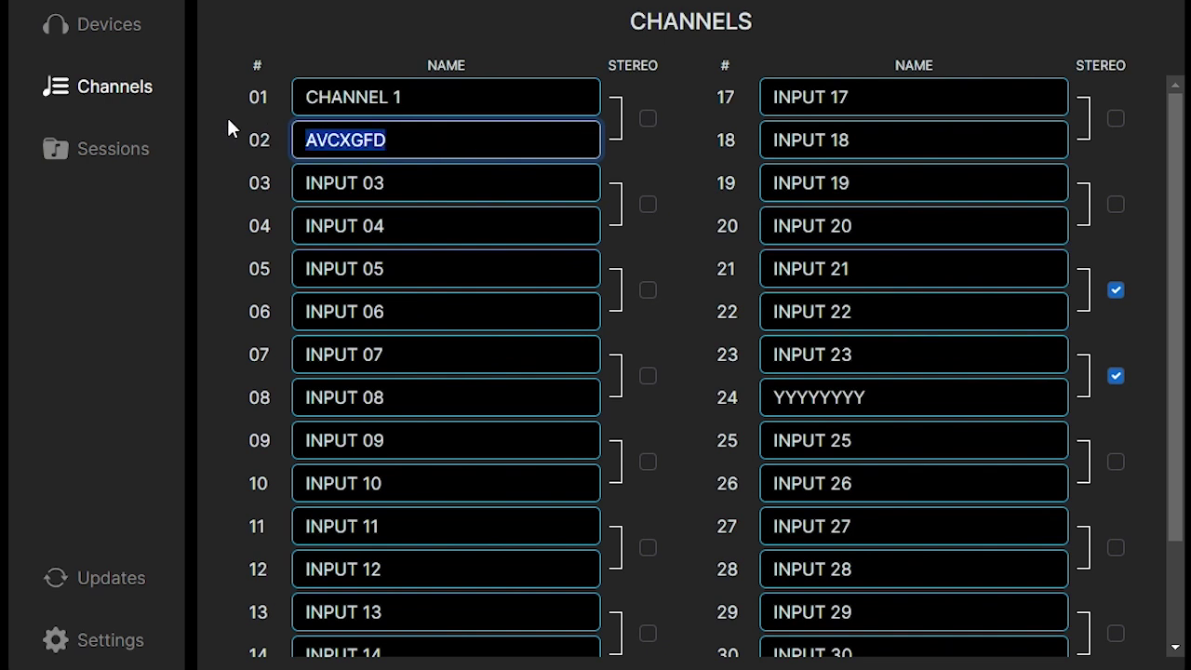
pyautogui.write('CHANNEL')
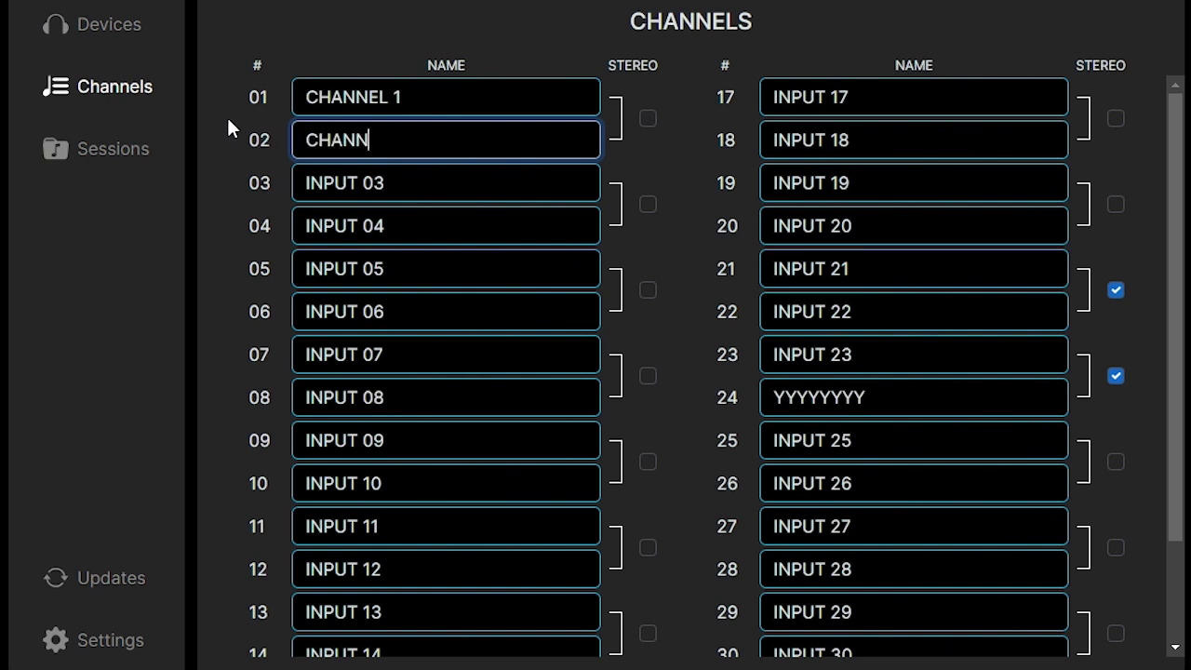
pyautogui.write(' 2')
pyautogui.click(54, 87)
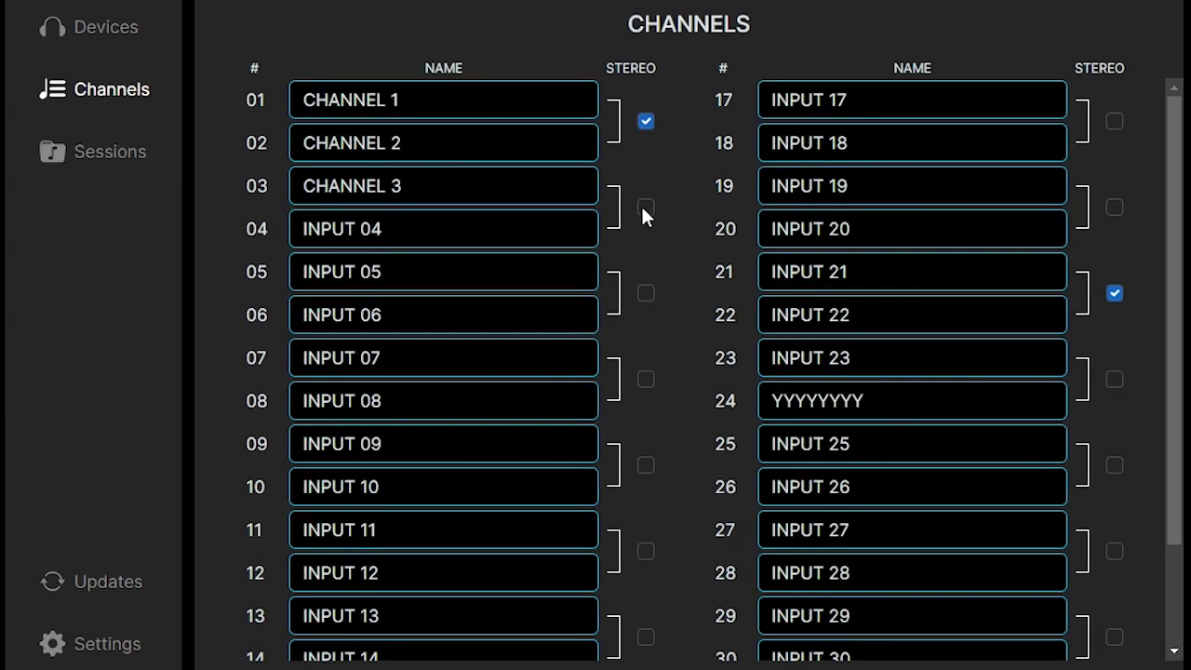
pyautogui.click(646, 209)
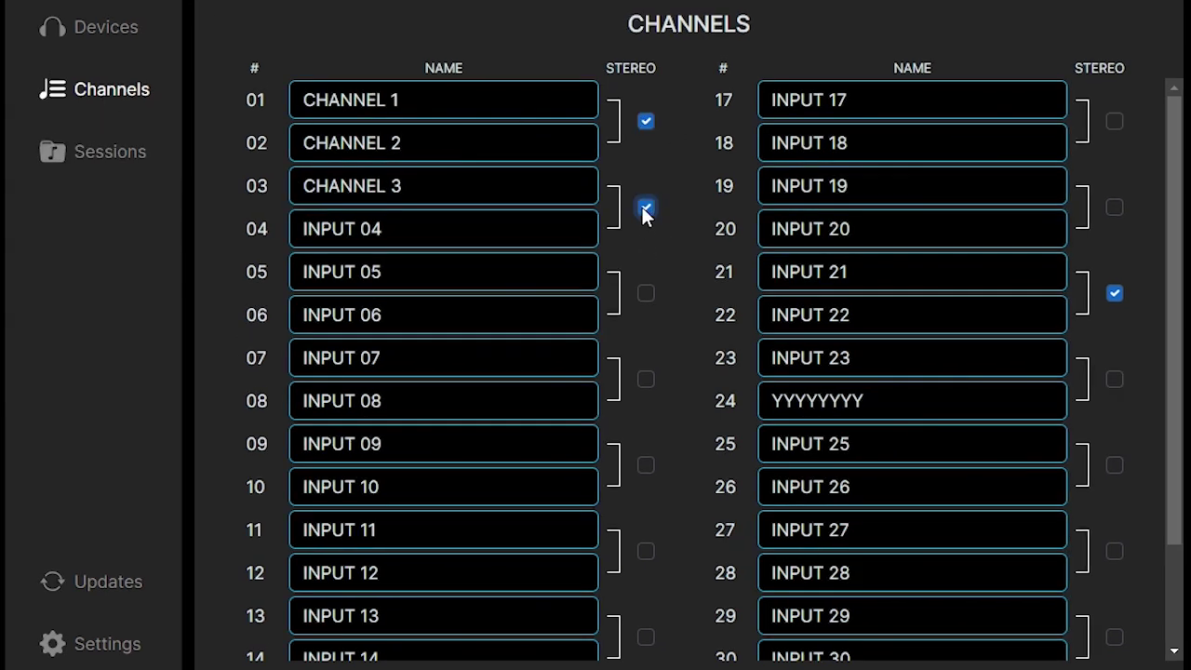
pyautogui.click(646, 294)
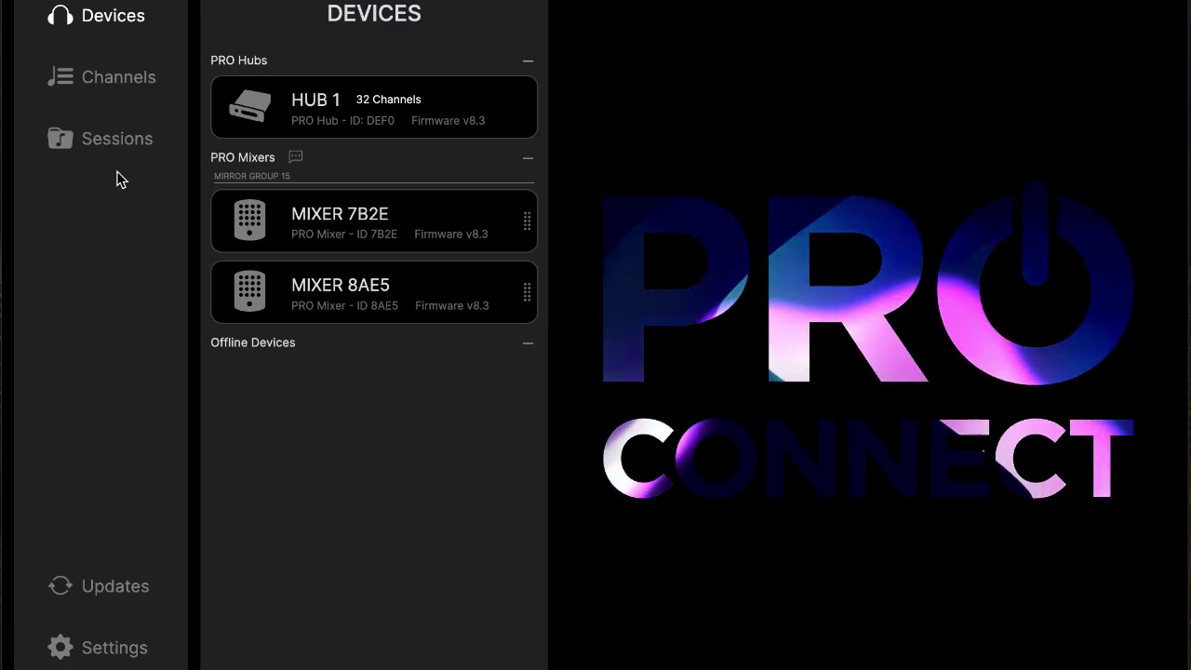
# Save the current session to Downloads as session-06-21.hpsf.
pyautogui.click(99, 139)
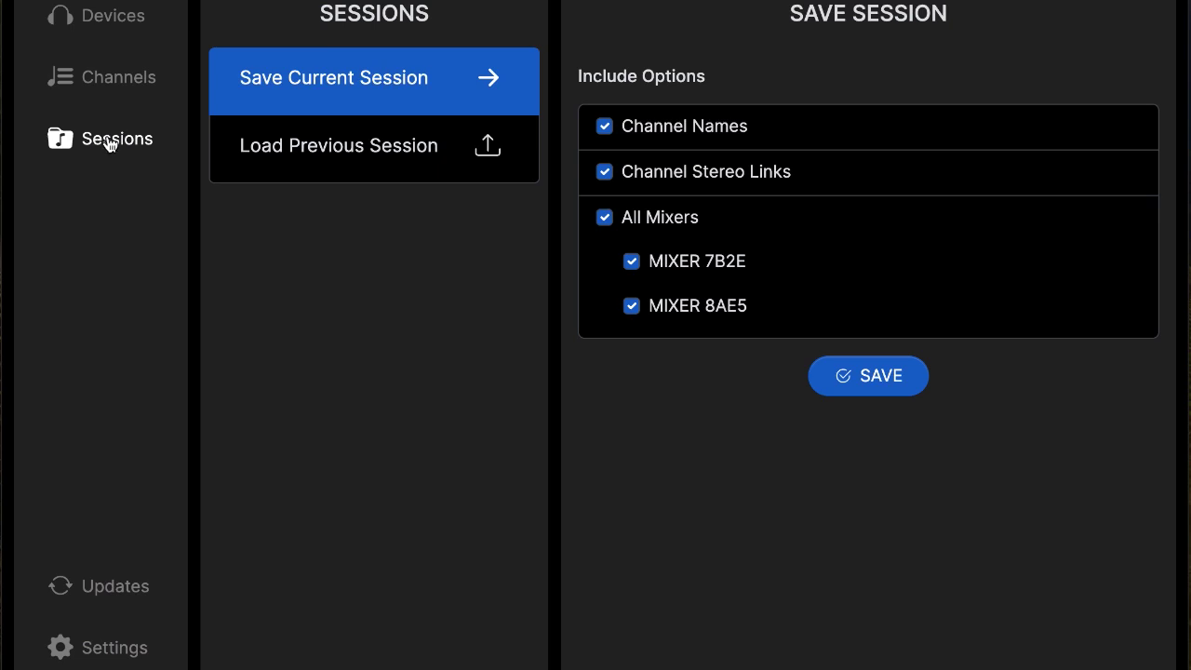
pyautogui.click(838, 377)
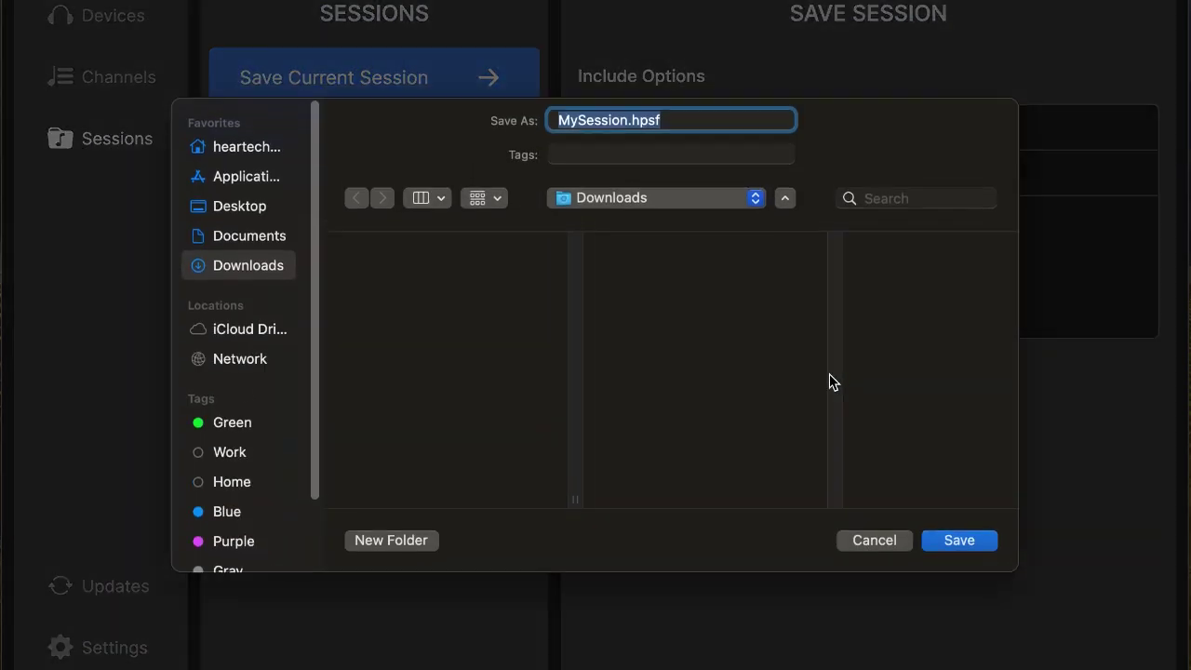
pyautogui.press('Left')
pyautogui.hotkey('shift', 'Right')
pyautogui.hotkey('shift', 'Right')
pyautogui.hotkey('shift', 'Right')
pyautogui.hotkey('shift', 'Right')
pyautogui.hotkey('shift', 'Right')
pyautogui.hotkey('shift', 'Right')
pyautogui.hotkey('shift', 'Right')
pyautogui.hotkey('shift', 'Right')
pyautogui.write('session')
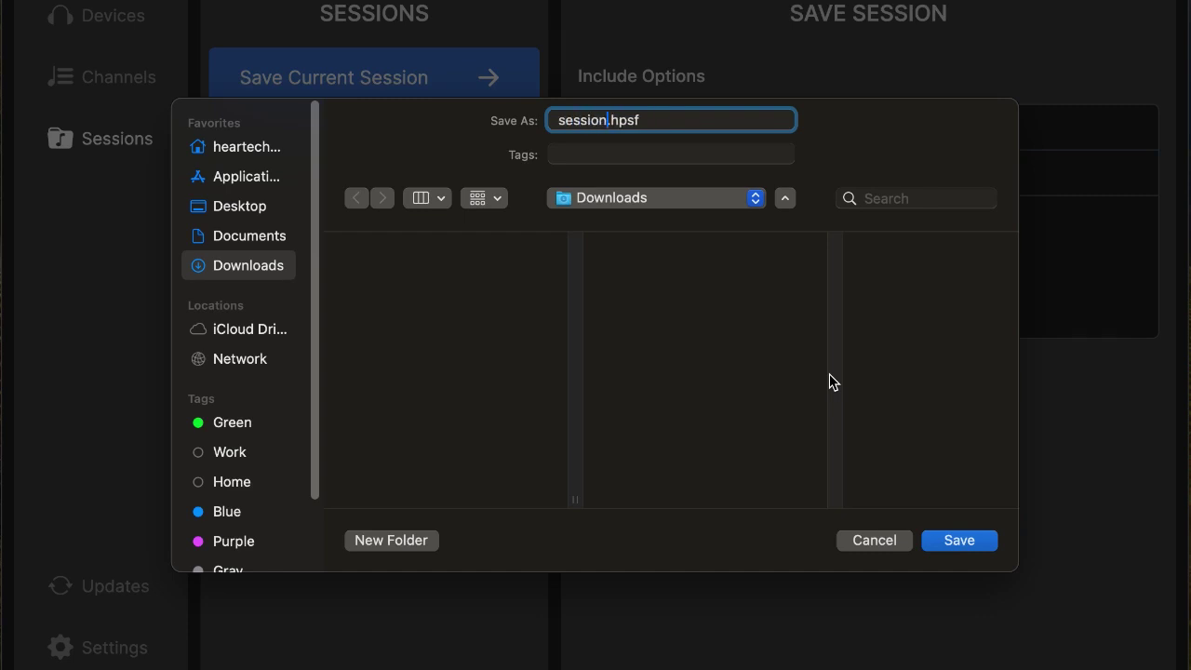
pyautogui.write('-06-21')
pyautogui.click(959, 539)
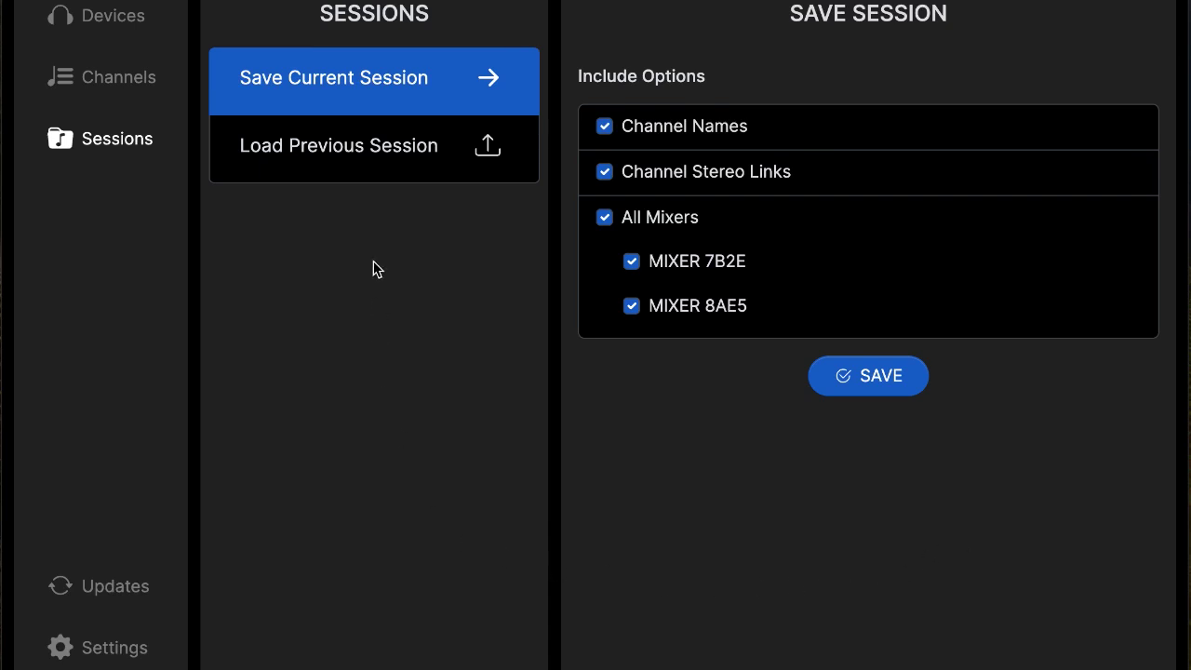
# Load session-06-21.hpsf, mapping MIXER 7B2E and MIXER 8AE5 each to its own saved data.
pyautogui.click(357, 146)
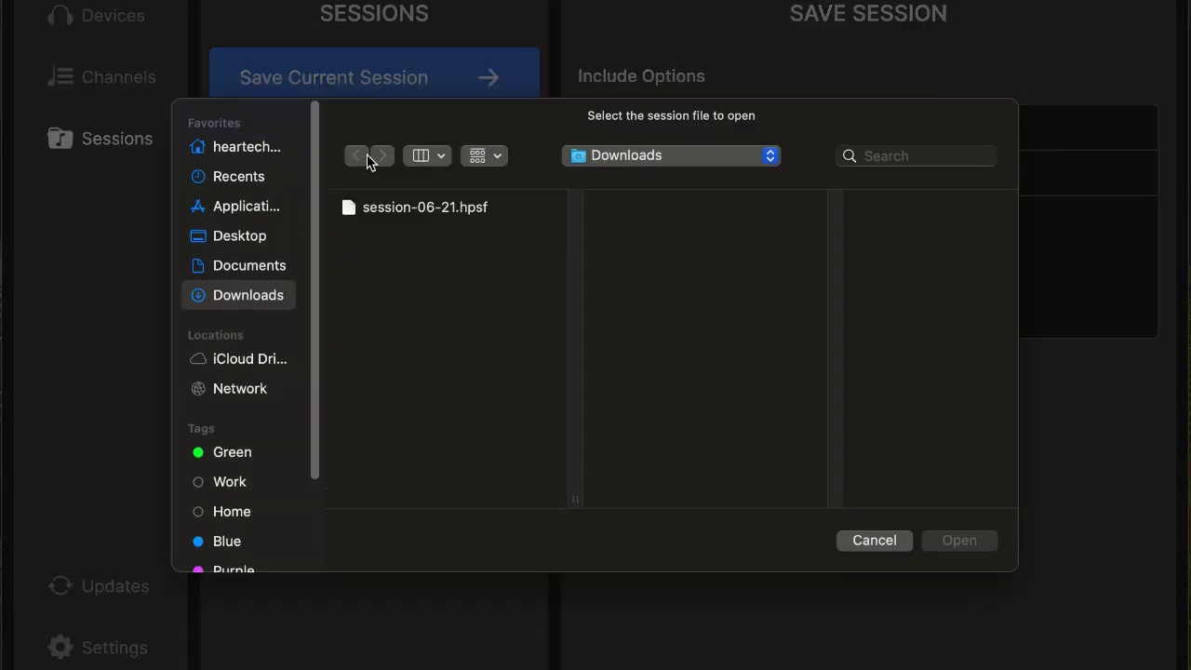
pyautogui.click(420, 213)
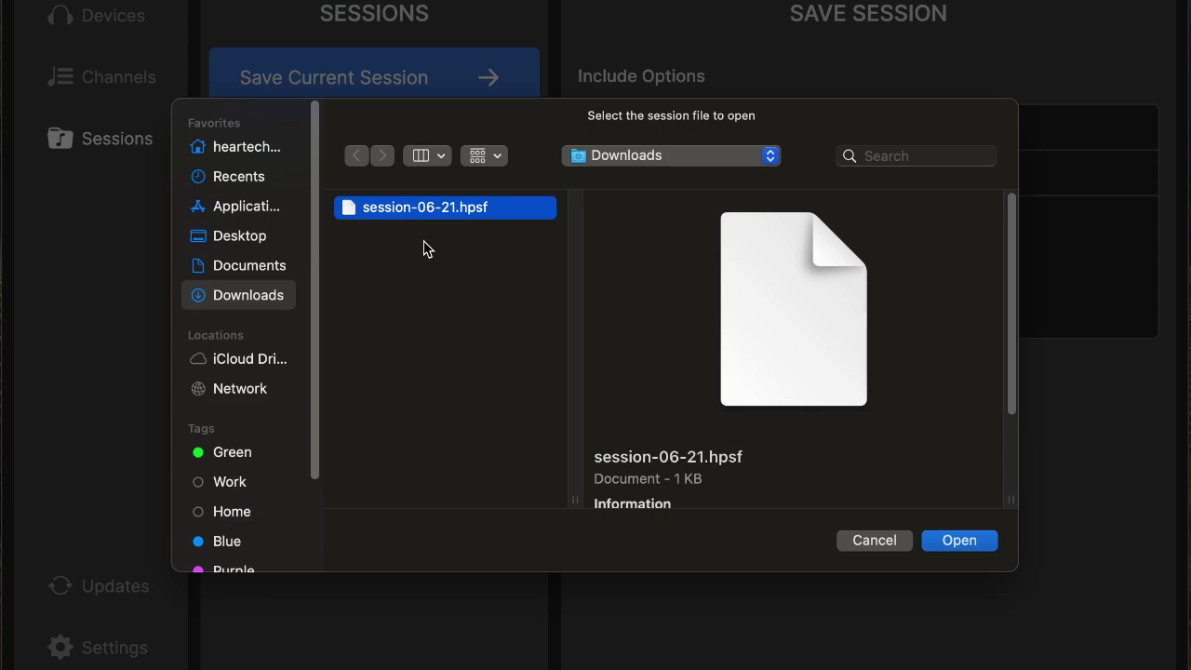
pyautogui.click(951, 545)
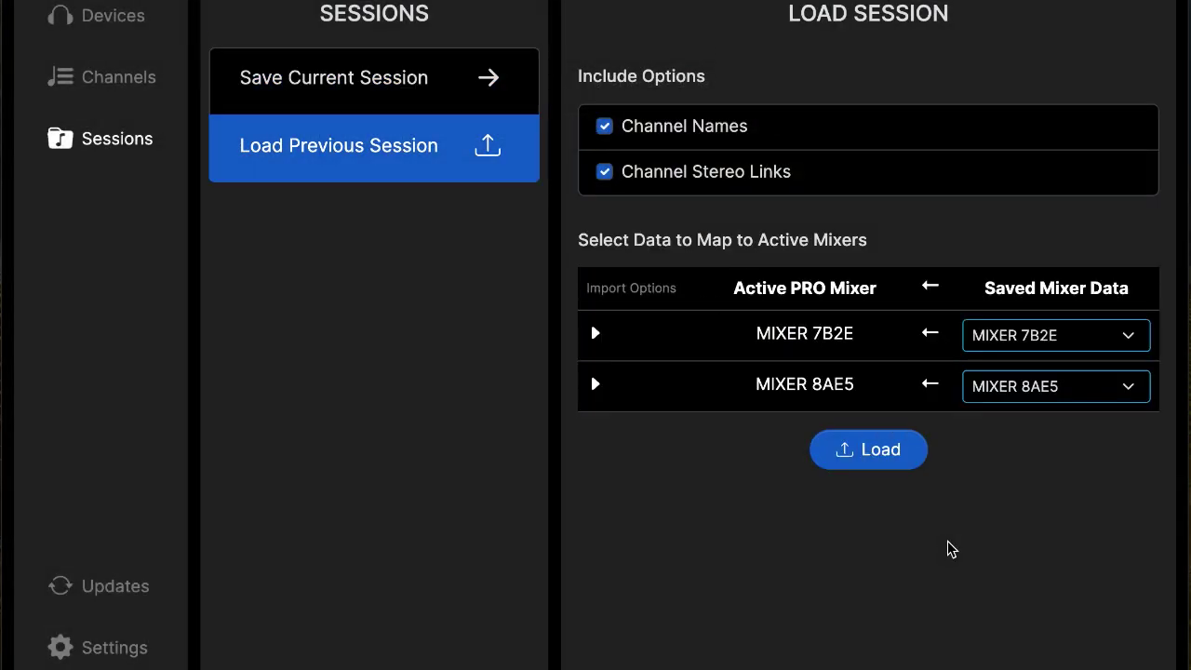
pyautogui.click(1098, 341)
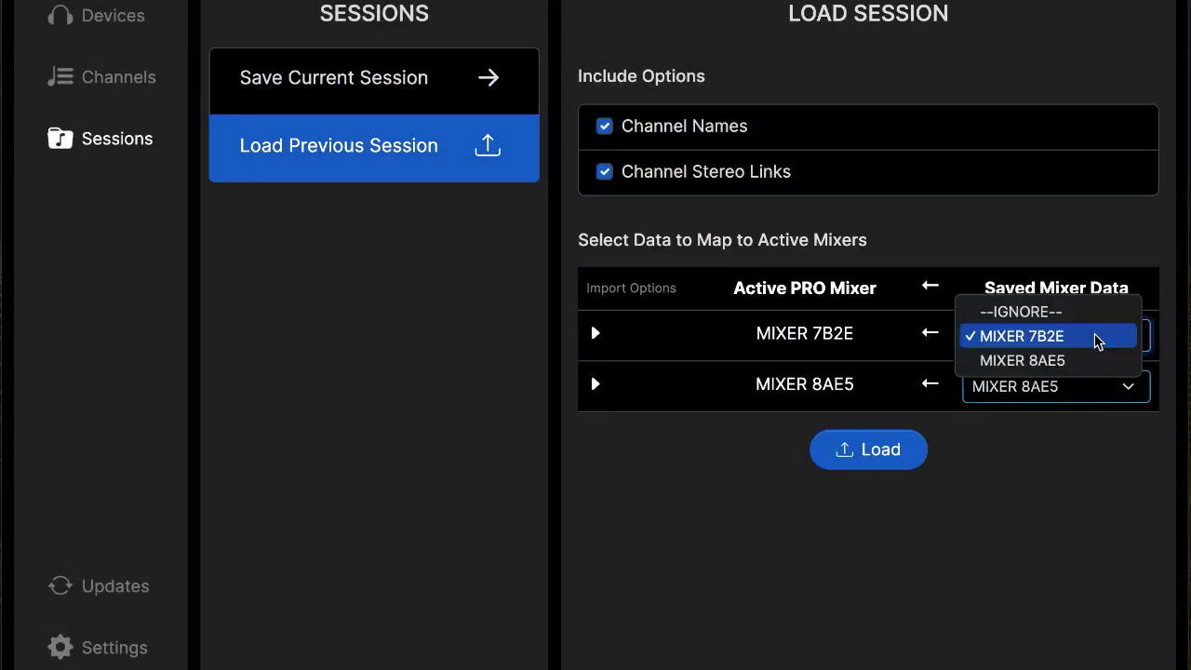
pyautogui.click(1094, 344)
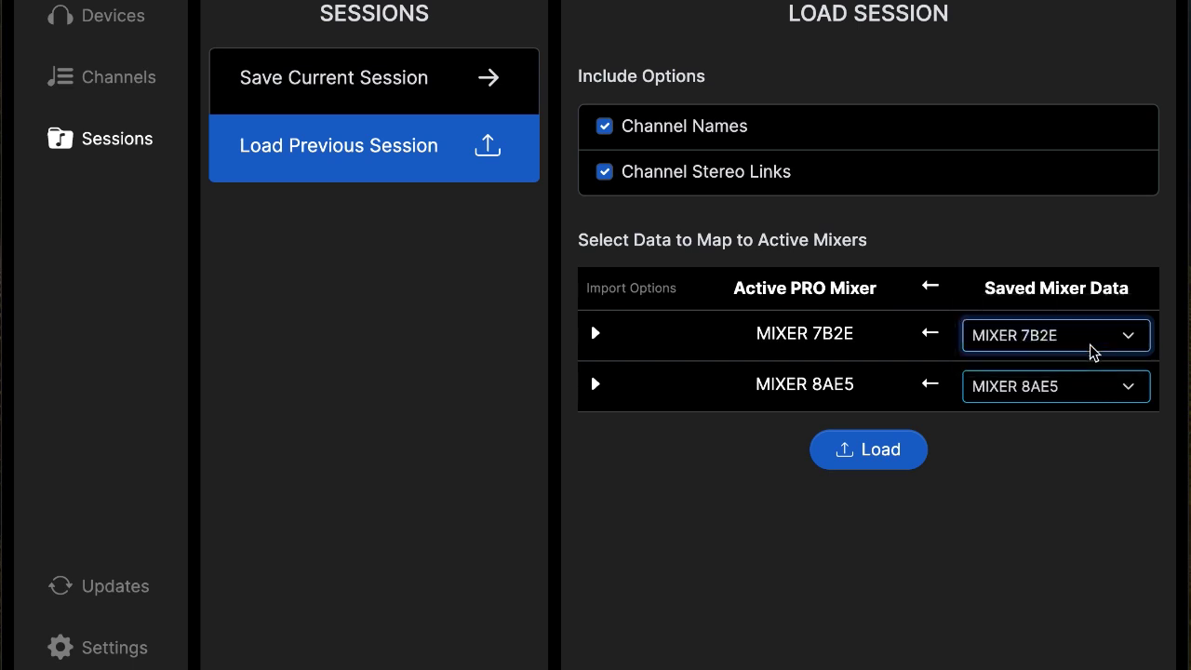
pyautogui.click(1097, 397)
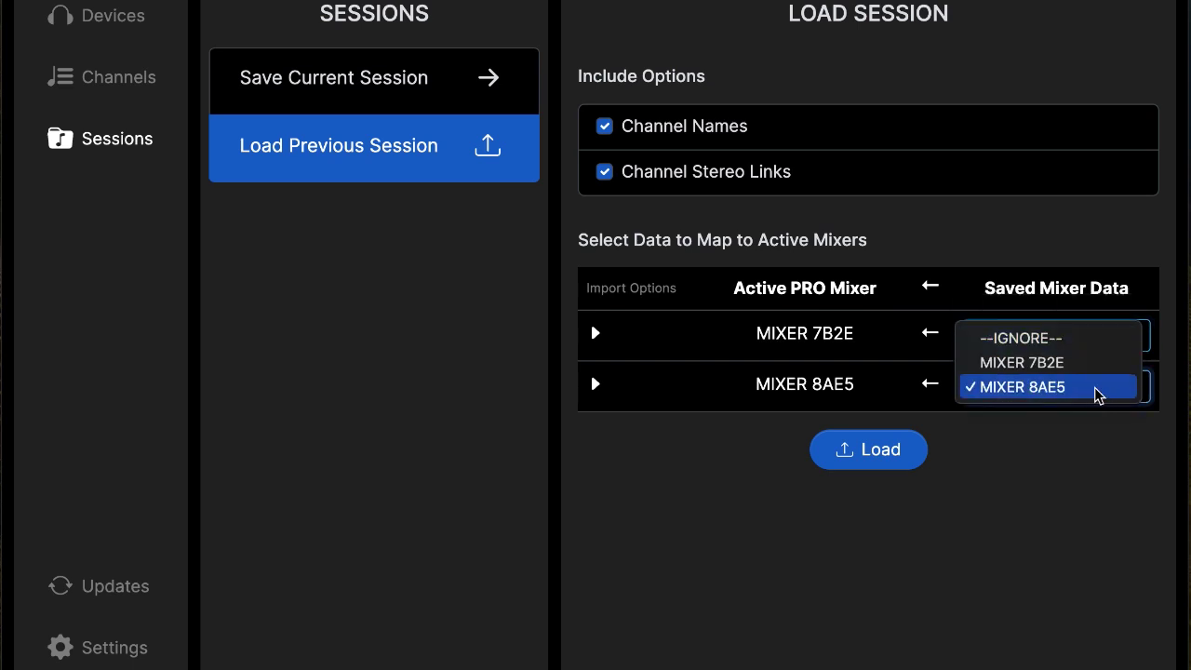
pyautogui.click(1095, 389)
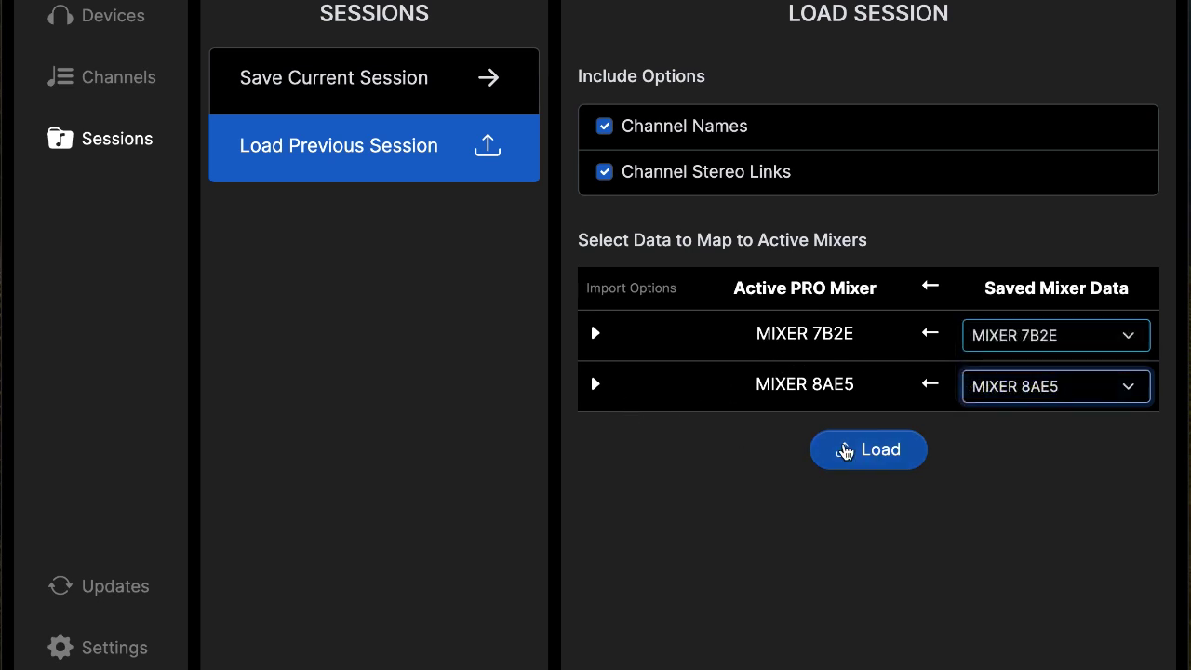
pyautogui.click(857, 452)
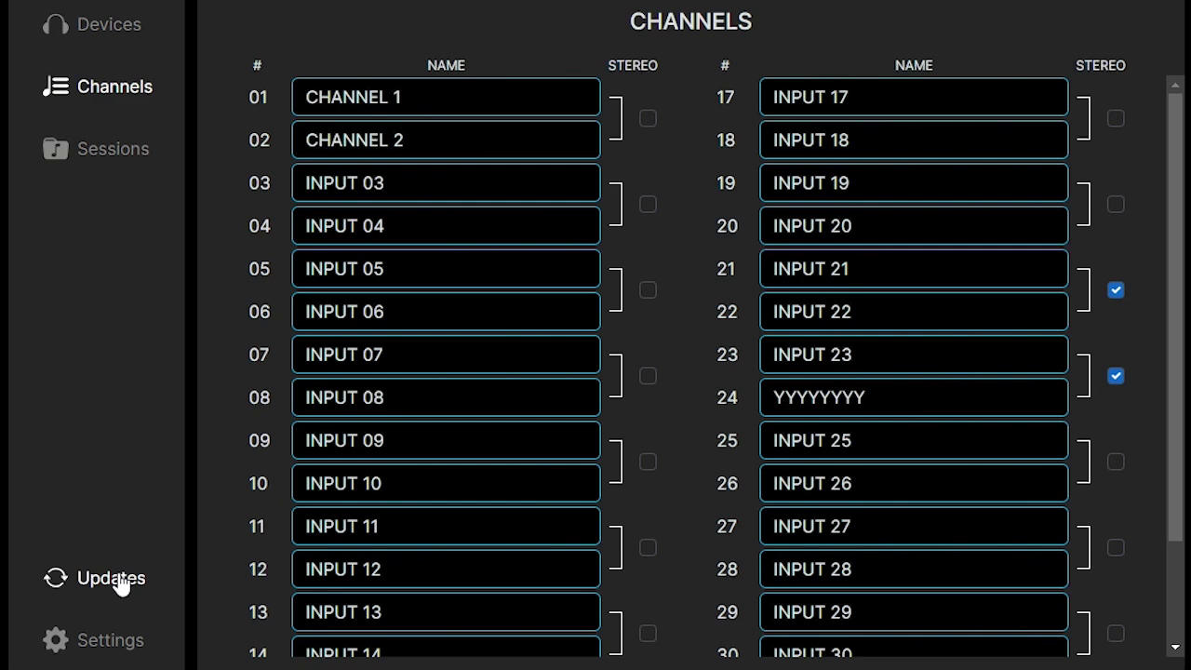
# Check the version status for App, PRO Mixers and PRO Hubs under Updates.
pyautogui.click(119, 581)
pyautogui.click(393, 86)
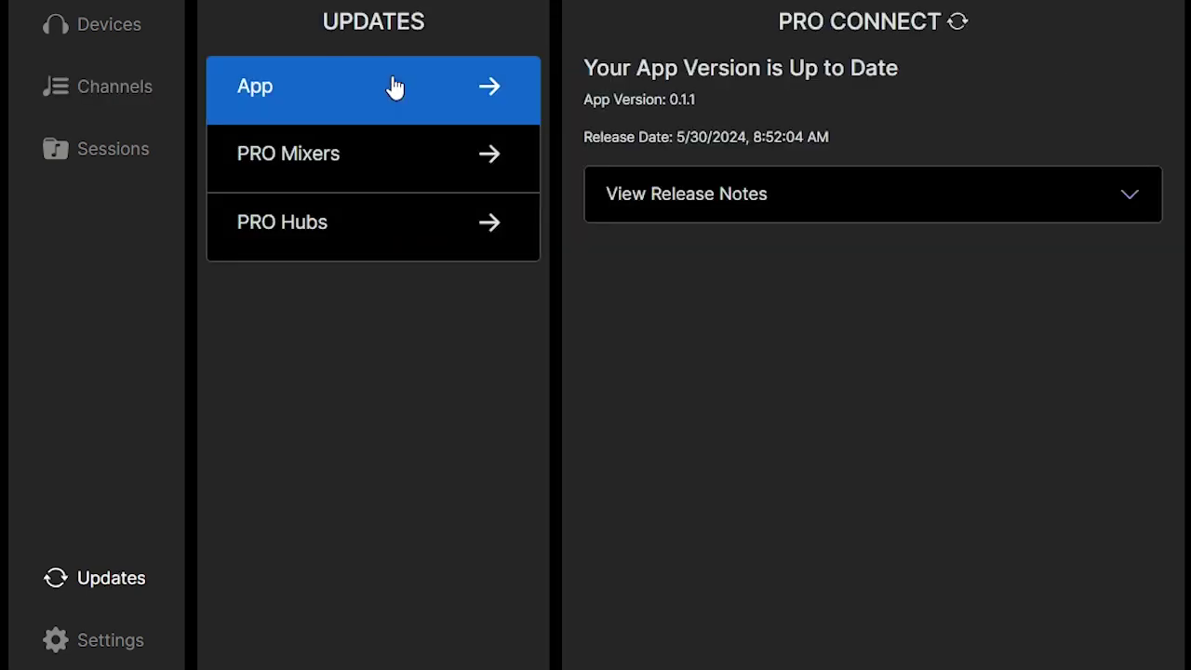
pyautogui.click(475, 158)
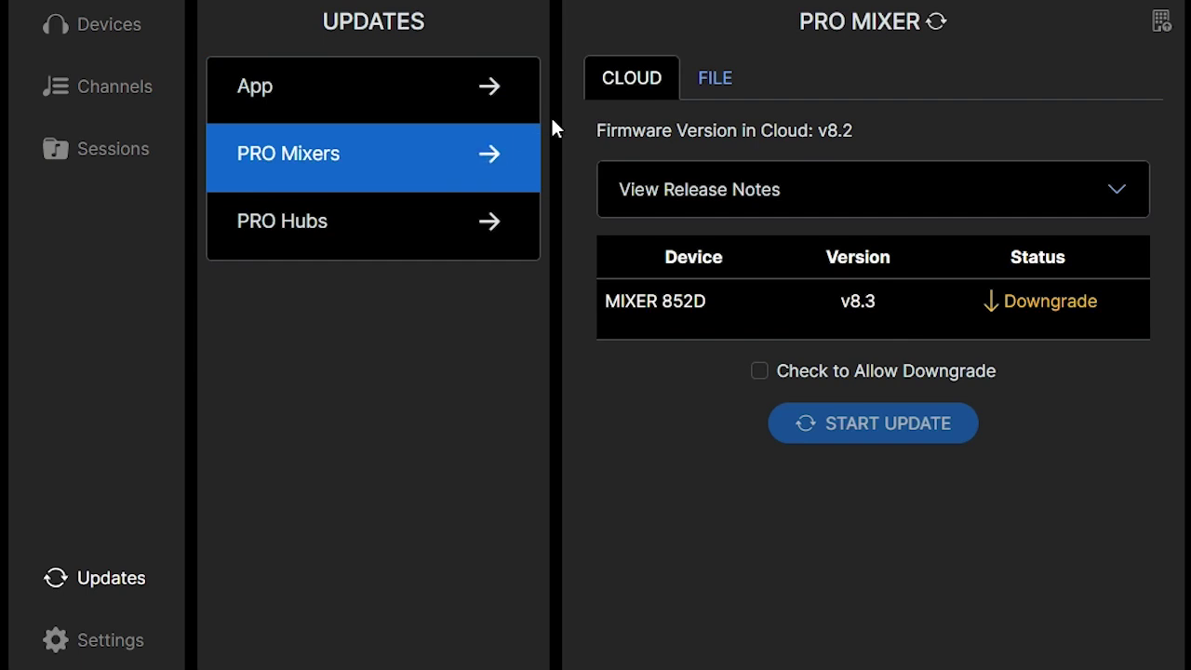
pyautogui.click(486, 232)
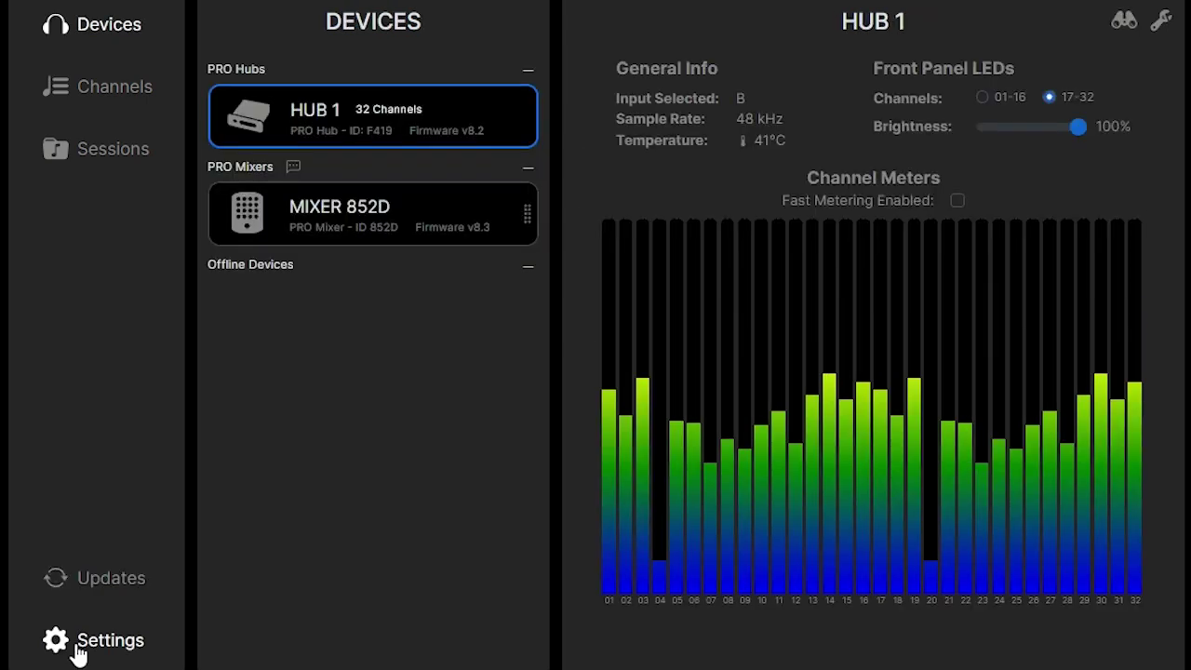
# Set the Mobile App Interface to Wi-Fi and view the mobile web link QR code.
pyautogui.click(76, 642)
pyautogui.click(602, 152)
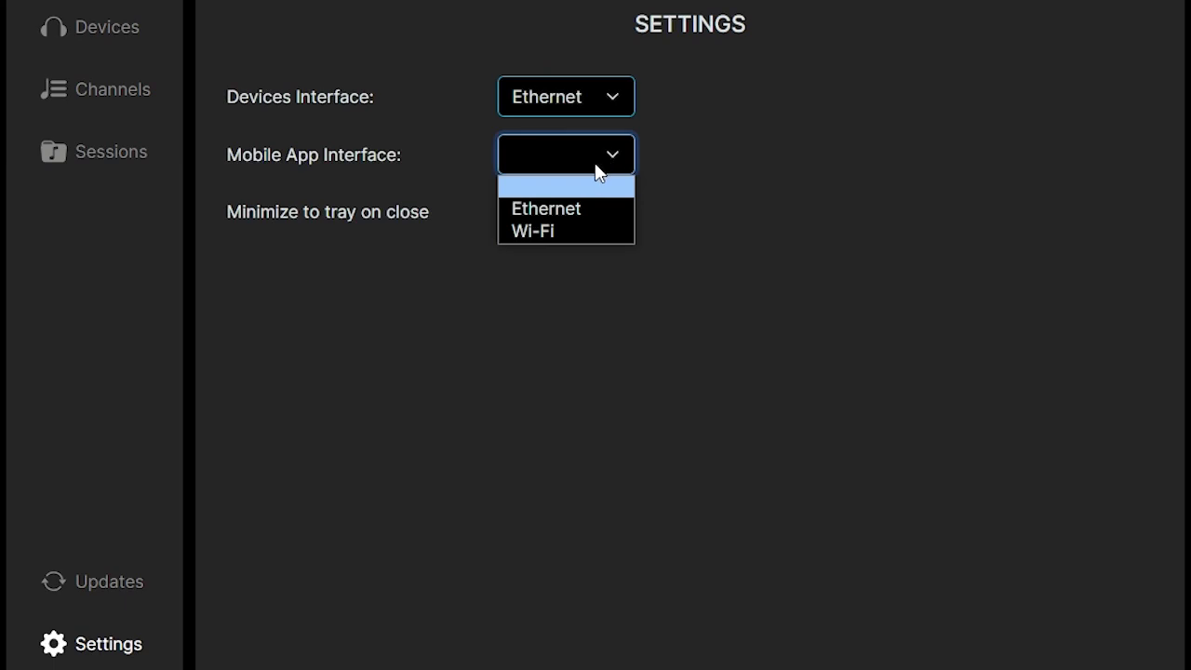
pyautogui.click(585, 230)
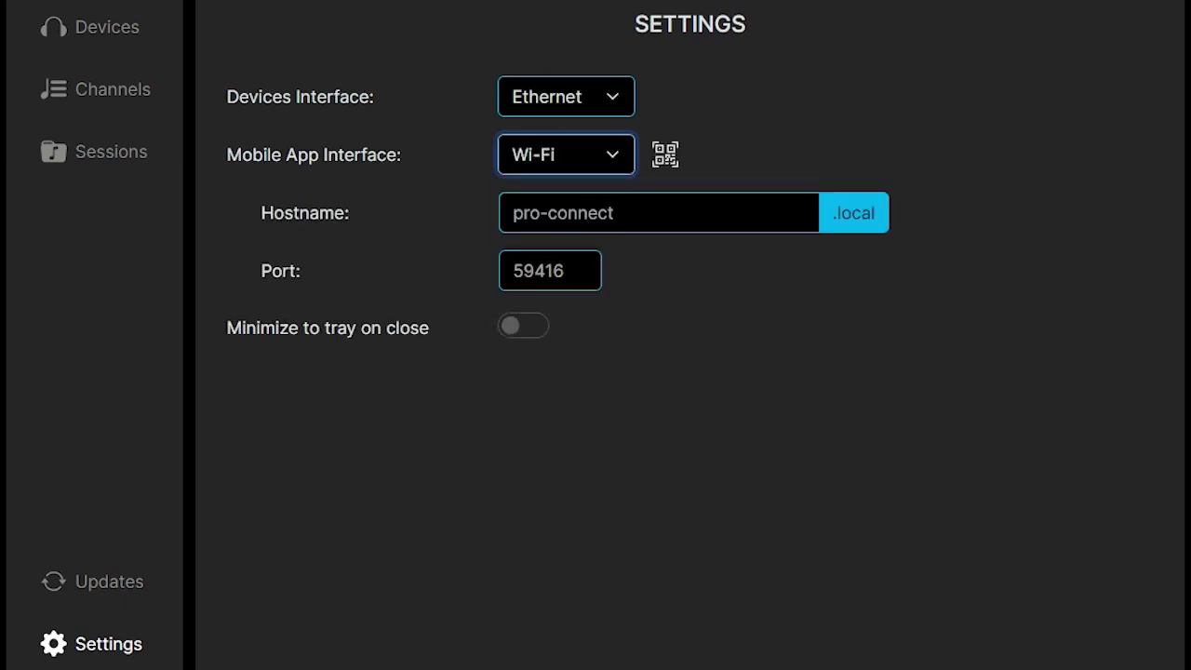
pyautogui.click(665, 155)
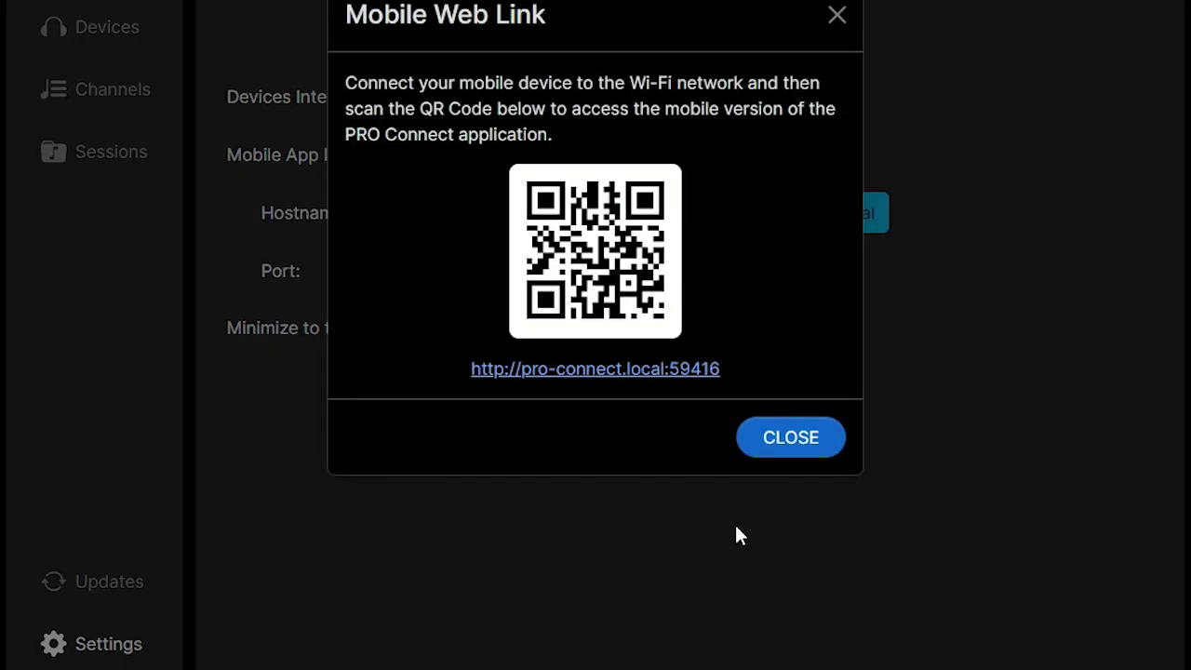
pyautogui.click(804, 440)
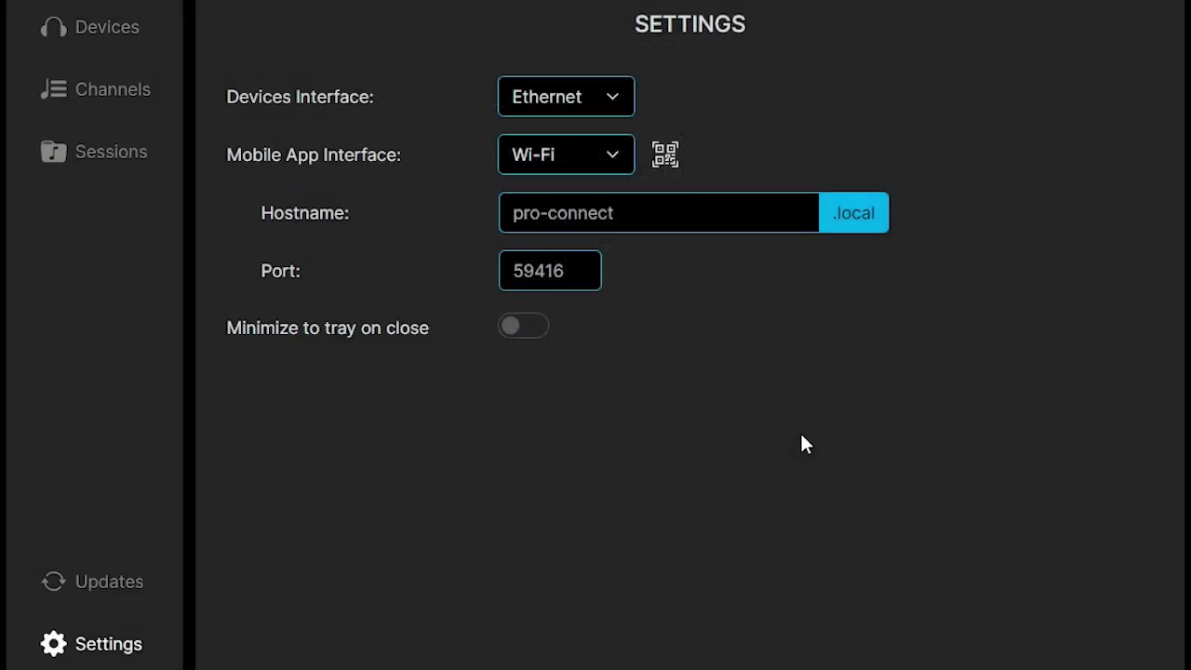
# Open the PRO Connect Quick Start Guide in the web browser from the Devices page.
pyautogui.click(100, 33)
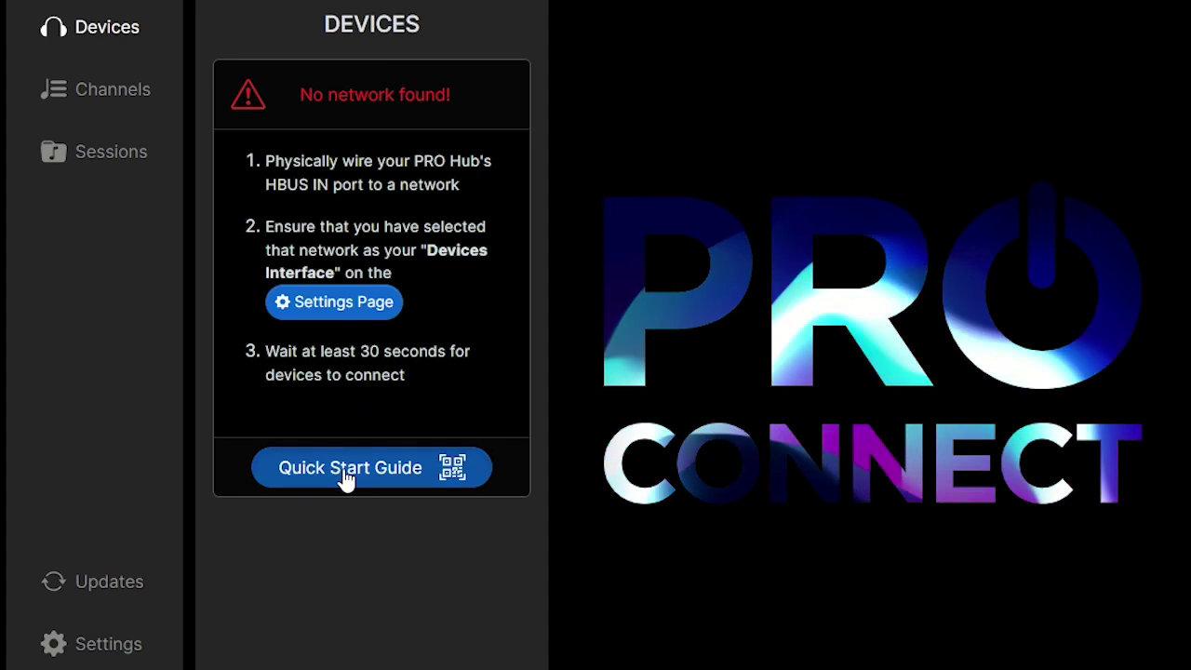
pyautogui.click(346, 476)
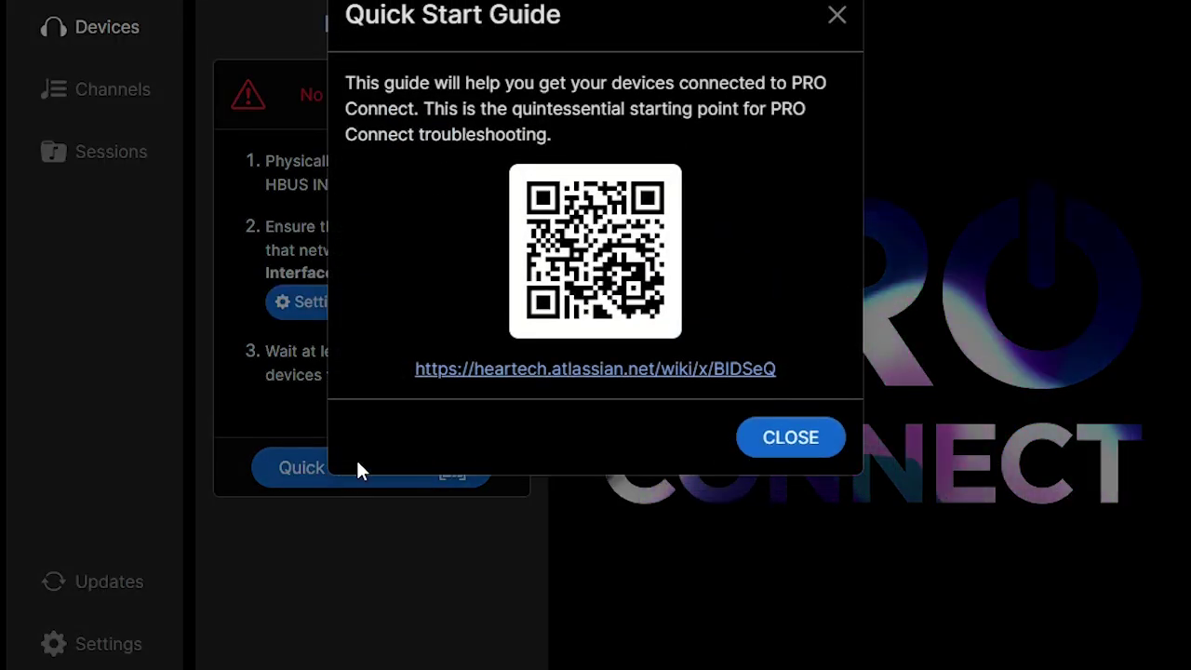
pyautogui.click(625, 372)
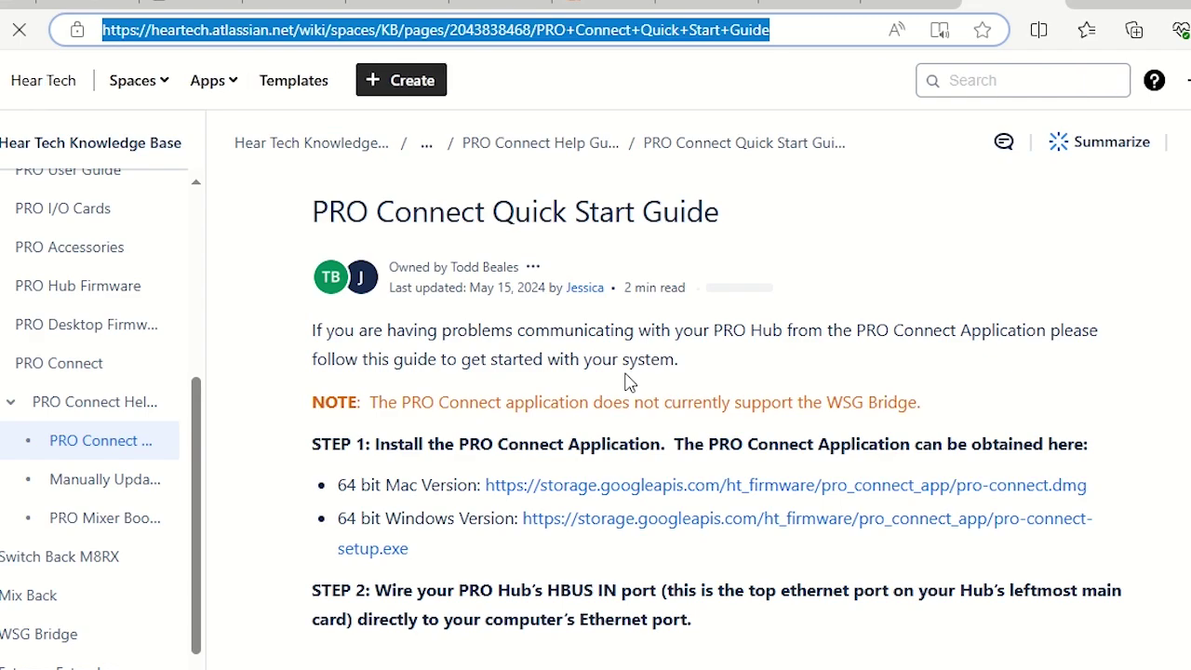